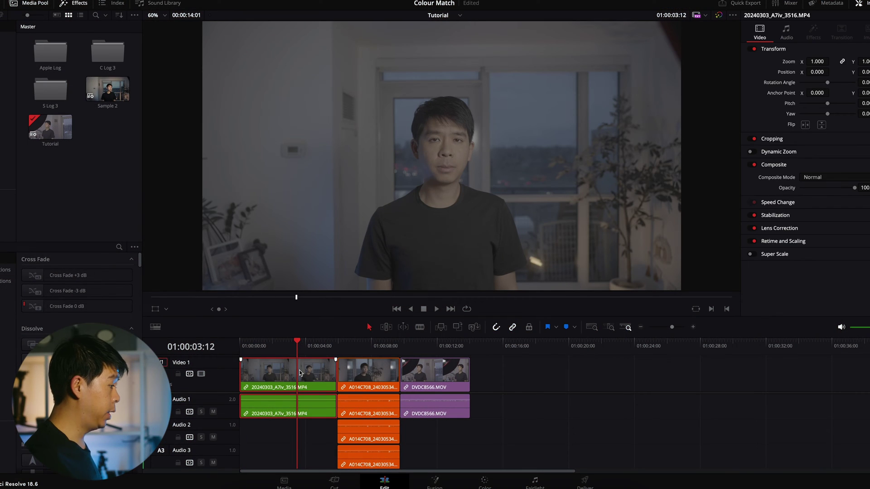
# Review the three log clips on the timeline, returning the playhead to the first clip.
pyautogui.click(360, 353)
pyautogui.click(377, 346)
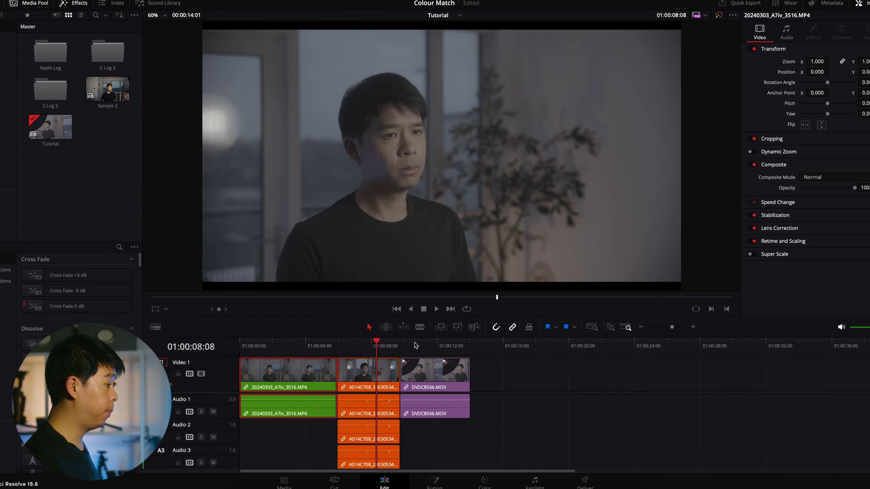
pyautogui.click(423, 344)
pyautogui.click(439, 375)
pyautogui.click(298, 343)
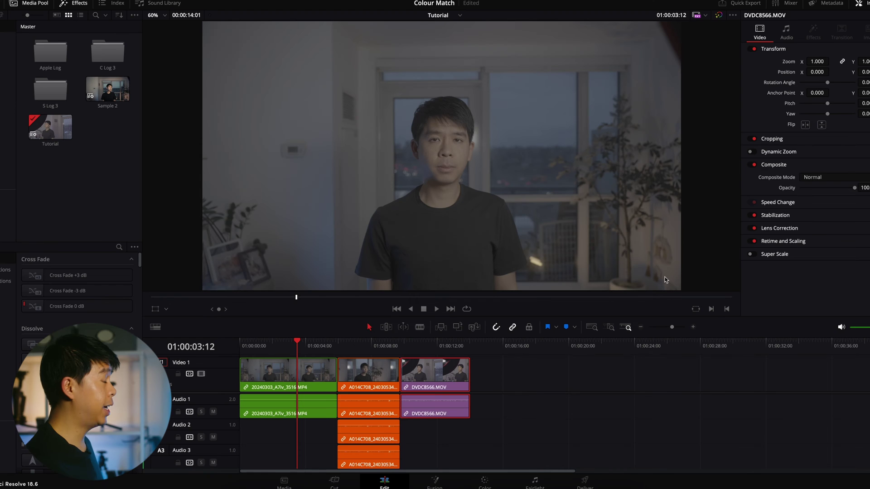
# Examine the media import option available for the project's Master bin.
pyautogui.click(76, 168)
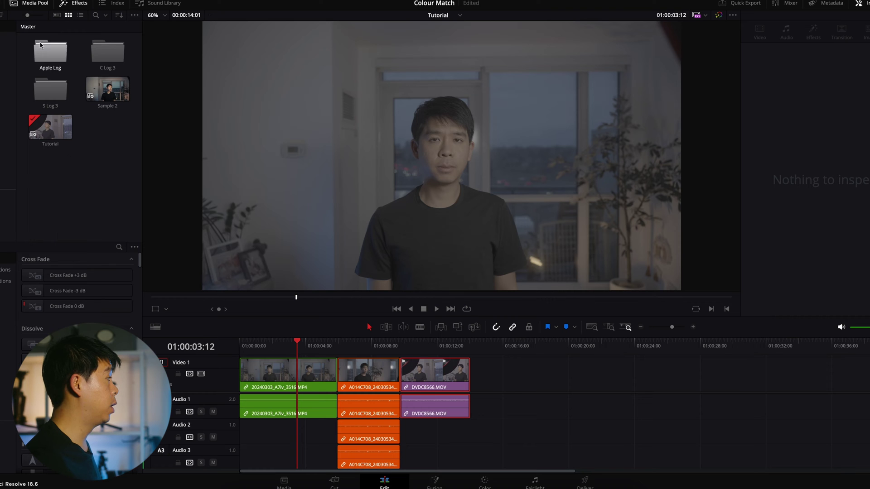
pyautogui.click(28, 3)
pyautogui.click(28, 4)
pyautogui.rightClick(75, 176)
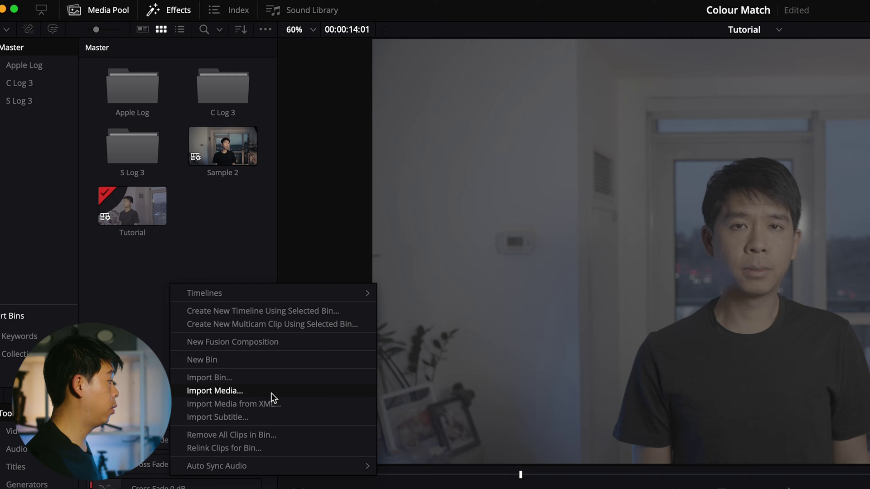
pyautogui.click(93, 295)
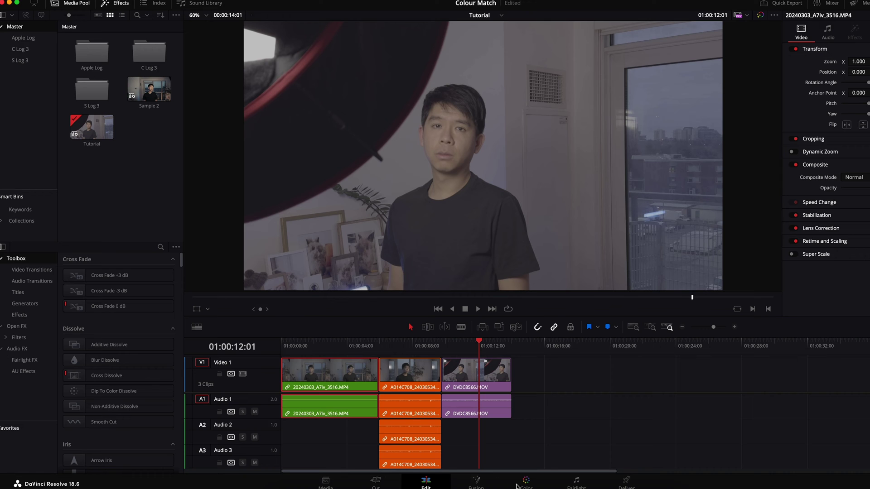
# Switch to the Color page and look through the first two clips, returning to the start of the first.
pyautogui.click(526, 487)
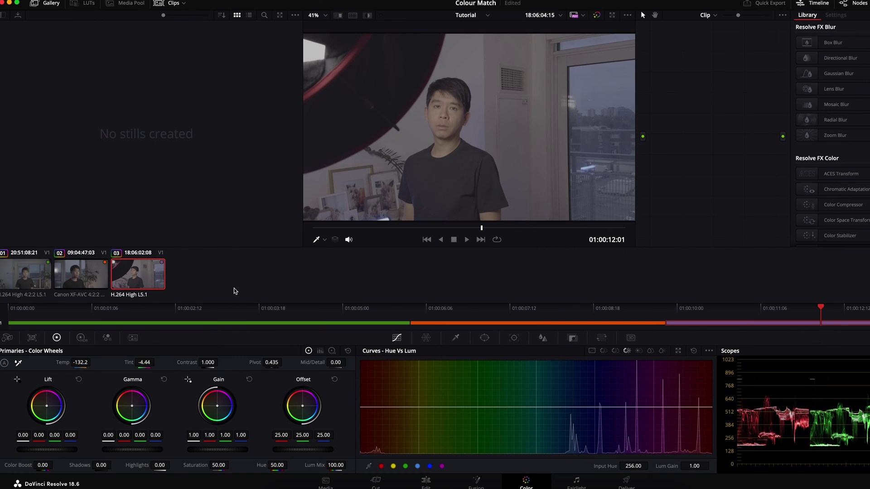
pyautogui.click(14, 284)
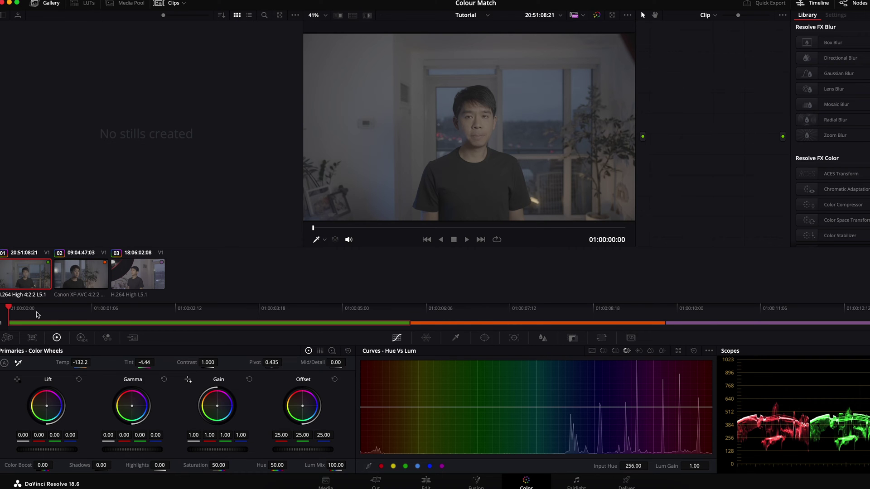
pyautogui.moveTo(10, 308); pyautogui.dragTo(444, 313)
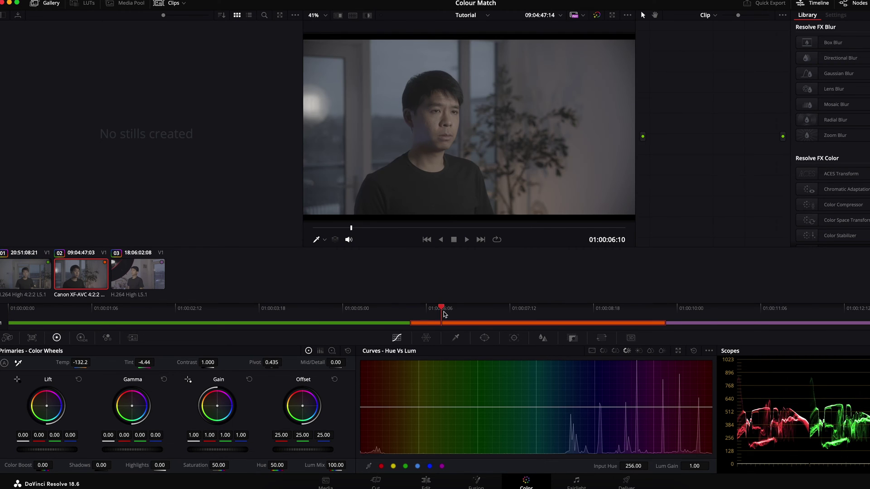
pyautogui.moveTo(370, 311); pyautogui.dragTo(9, 308)
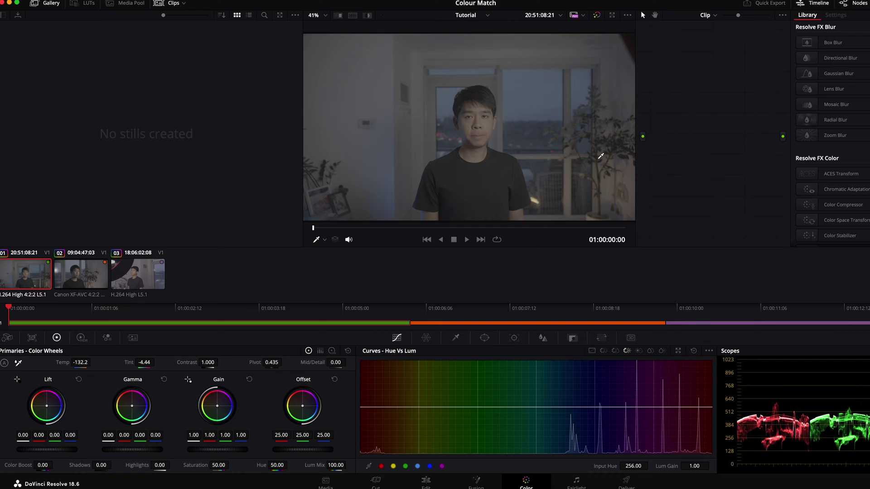
# Add a corrector node to the first clip's empty graph and connect it between the source input and the output.
pyautogui.rightClick(673, 126)
pyautogui.moveTo(694, 136)
pyautogui.click(755, 137)
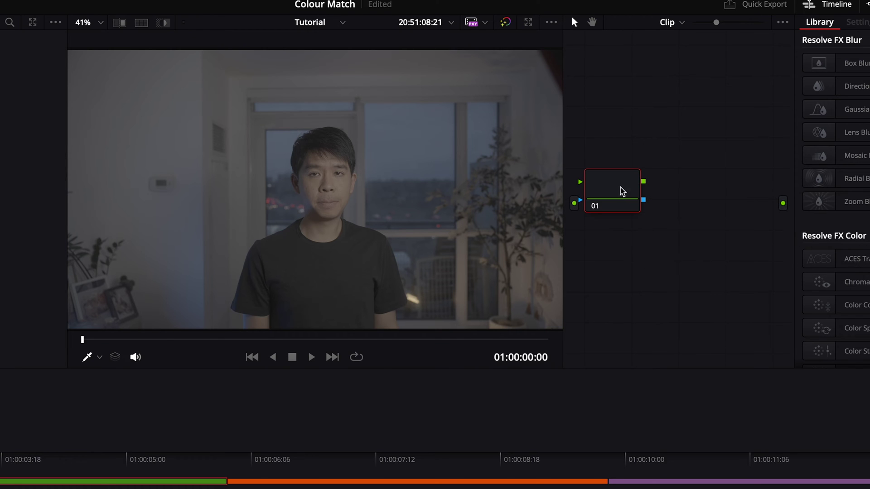
pyautogui.moveTo(622, 190); pyautogui.dragTo(664, 193)
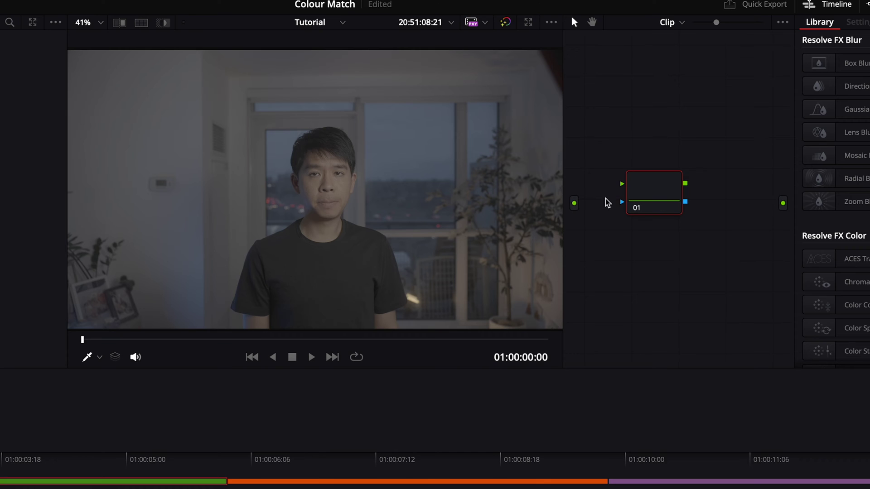
pyautogui.moveTo(580, 201); pyautogui.dragTo(623, 184)
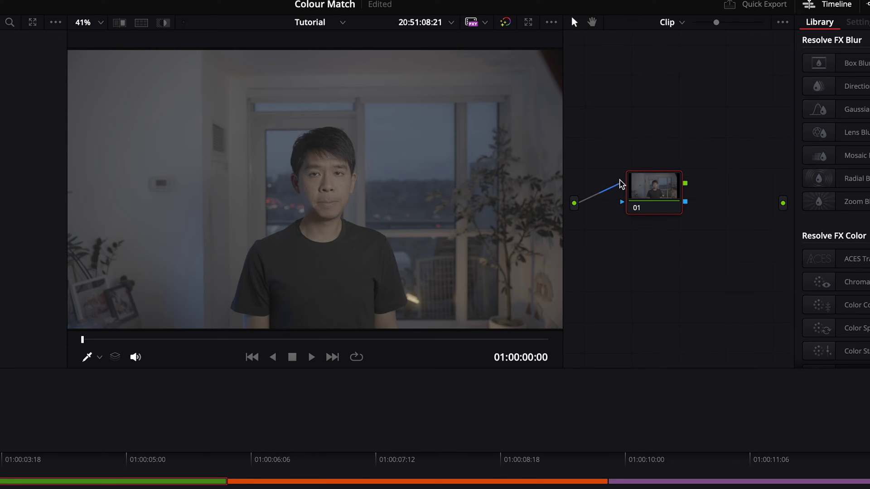
pyautogui.moveTo(686, 184); pyautogui.dragTo(635, 144)
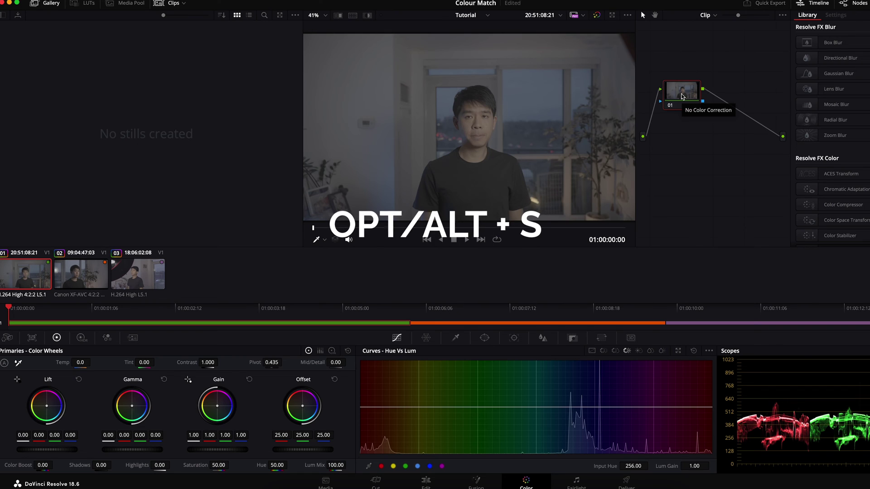
# Add two more serial nodes after the first, placing node 02 beside it and node 03 below it.
pyautogui.hotkey('alt', 's')
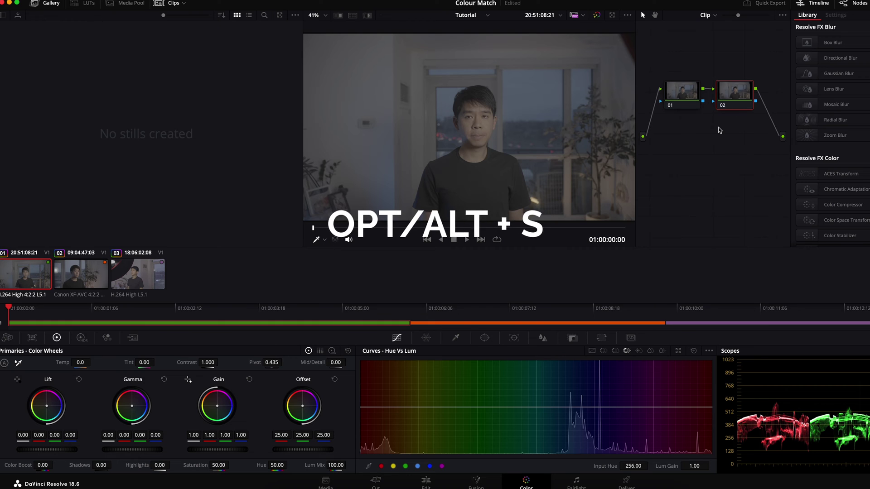
pyautogui.moveTo(730, 95); pyautogui.dragTo(732, 96)
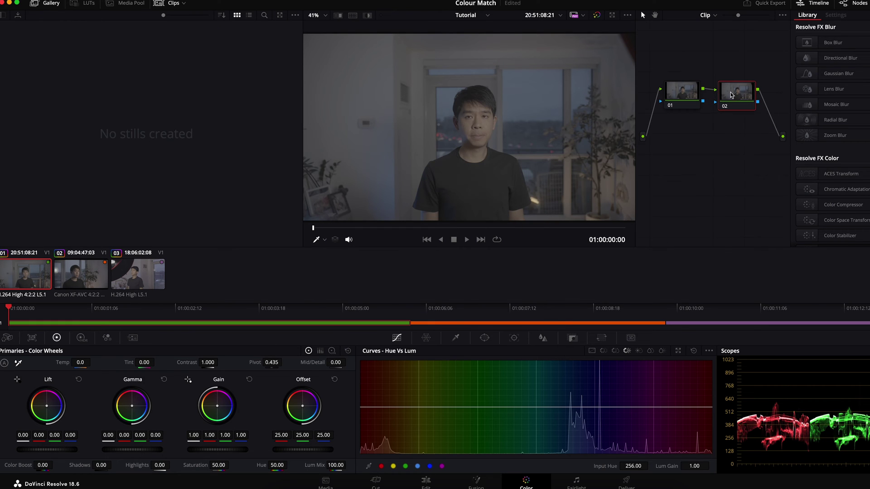
pyautogui.hotkey('alt', 's')
pyautogui.moveTo(685, 135); pyautogui.dragTo(683, 158)
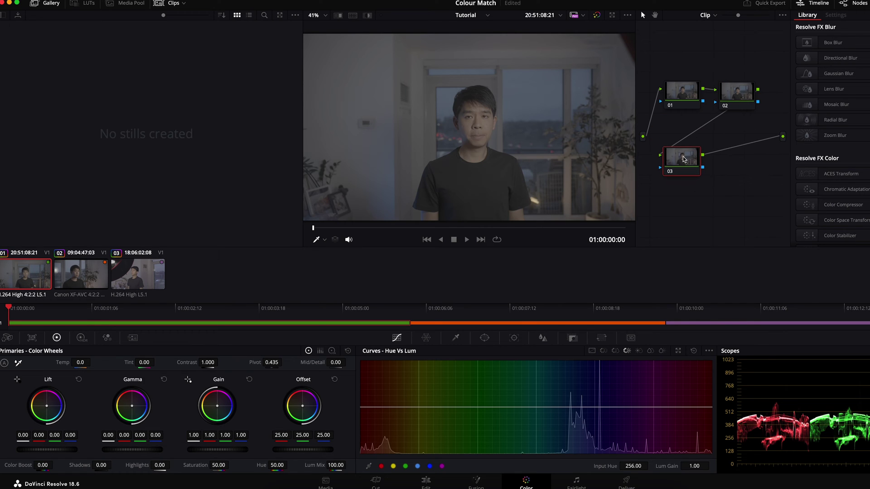
# Label node 01 "CST", node 02 "Correction" and node 03 "To Rec709".
pyautogui.click(683, 92)
pyautogui.rightClick(675, 90)
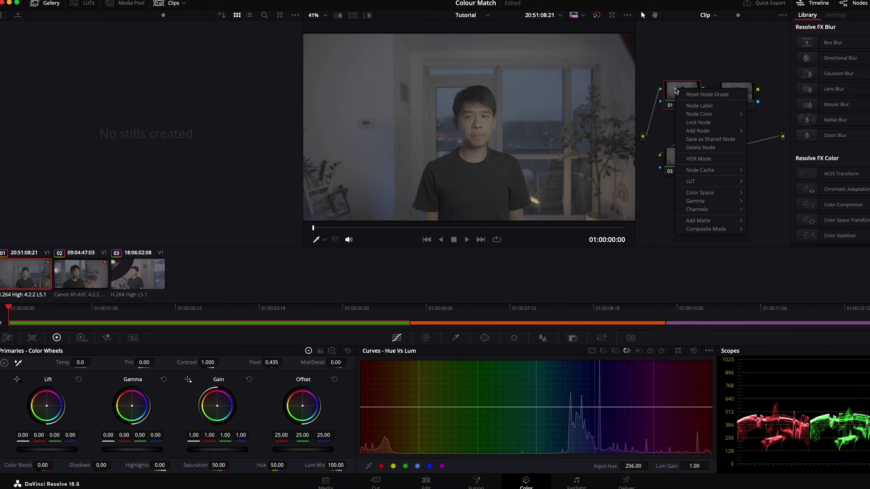
pyautogui.click(708, 106)
pyautogui.click(731, 94)
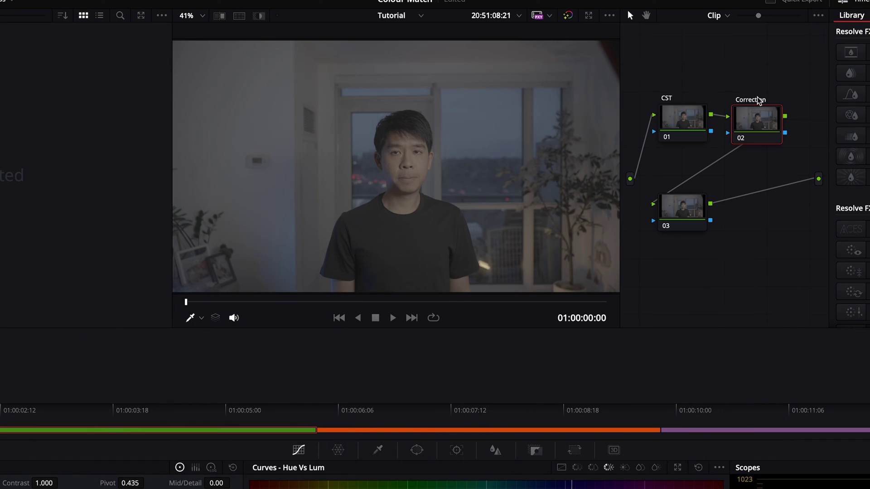
pyautogui.click(683, 220)
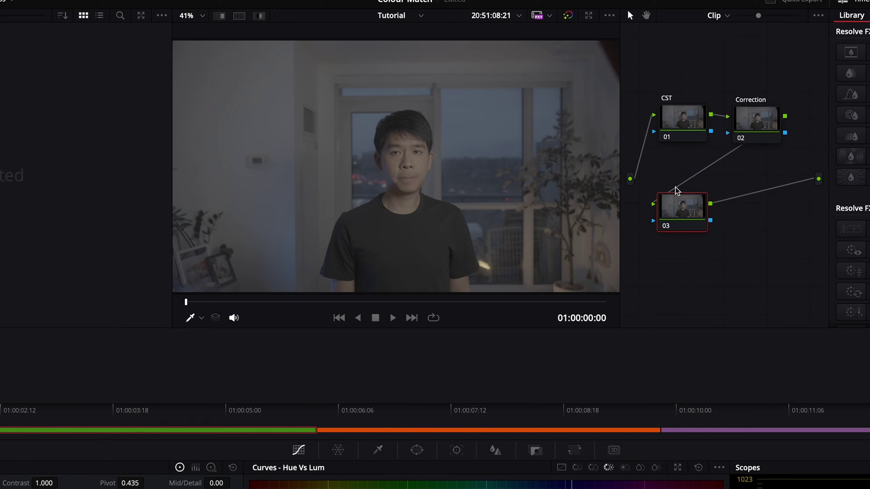
pyautogui.rightClick(681, 199)
pyautogui.click(700, 226)
pyautogui.write('To REc709')
pyautogui.press('Return')
# Search the effects library for "color" and apply Color Space Transform to the CST node.
pyautogui.click(684, 126)
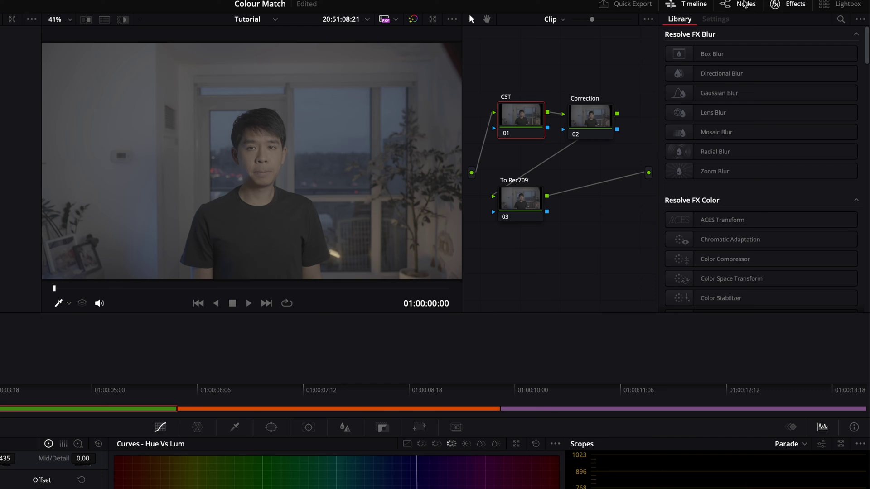
pyautogui.click(788, 5)
pyautogui.click(792, 5)
pyautogui.click(841, 19)
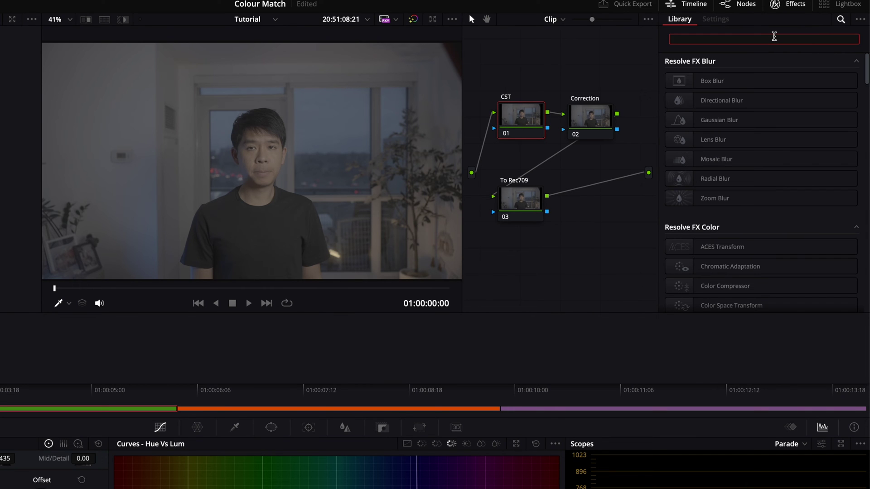
pyautogui.write('color')
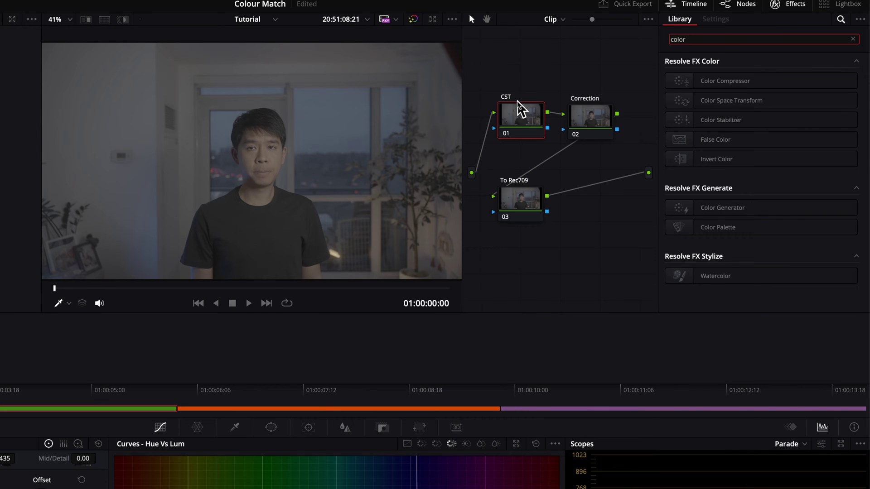
pyautogui.moveTo(763, 102); pyautogui.dragTo(538, 121)
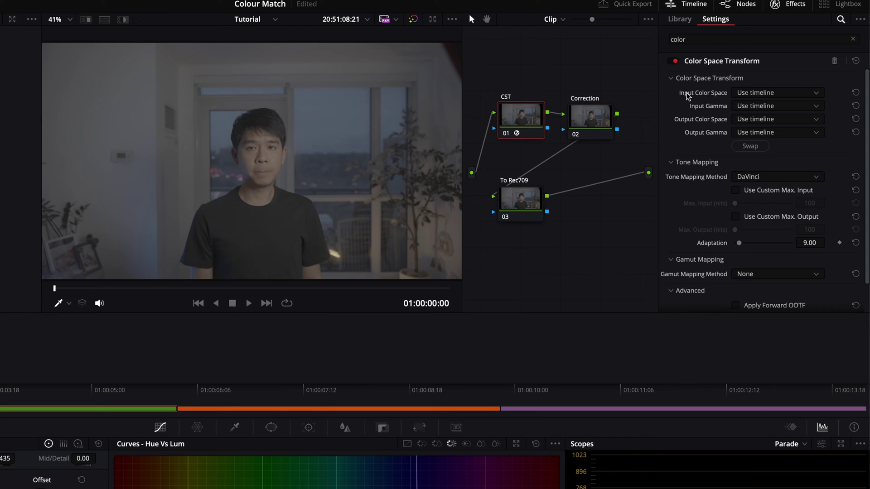
# Set the CST node's input color space to Sony S-Gamut3.Cine and its input gamma to Sony S-Log3.
pyautogui.click(760, 94)
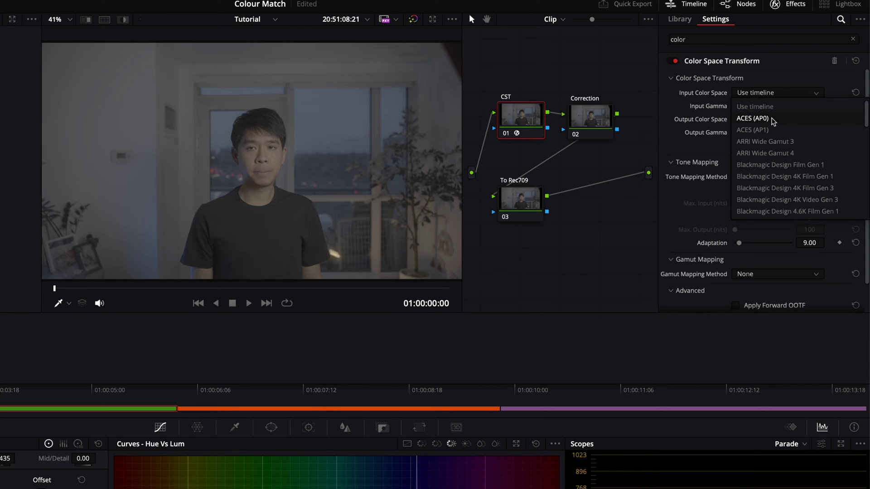
pyautogui.scroll(-3, 796, 151)
pyautogui.scroll(-8, 796, 151)
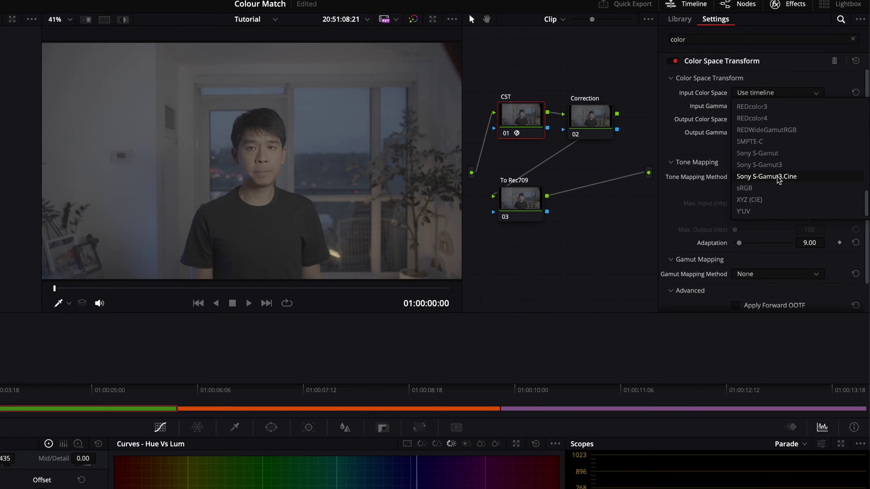
pyautogui.click(778, 177)
pyautogui.click(778, 107)
pyautogui.scroll(-10, 776, 190)
pyautogui.scroll(-1, 776, 190)
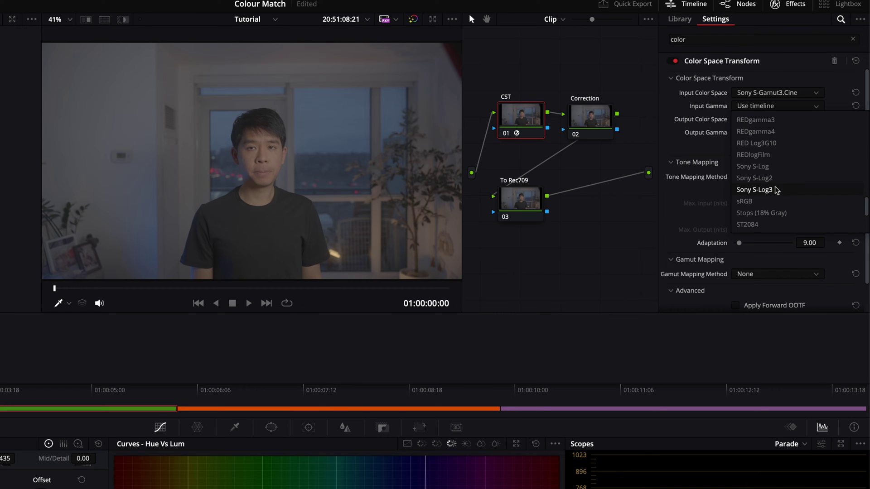
pyautogui.click(796, 189)
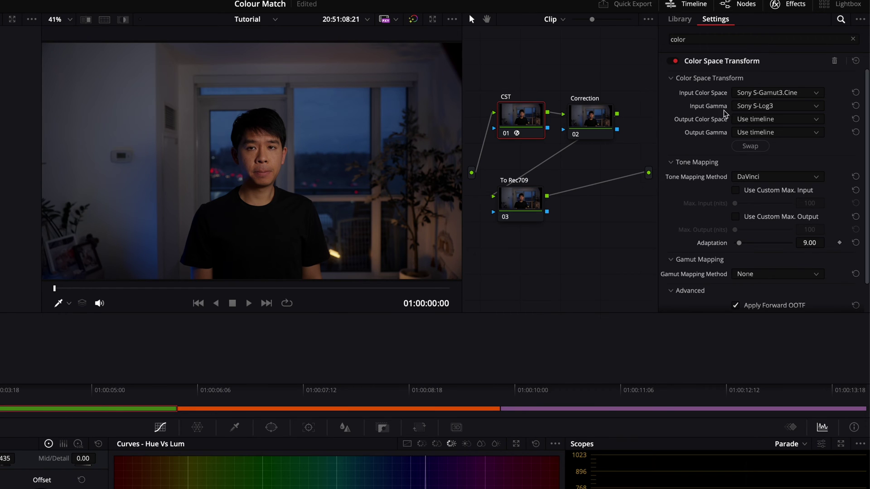
# Set the CST node's output color space to DaVinci Wide Gamut and its output gamma to DaVinci Intermediate.
pyautogui.click(770, 120)
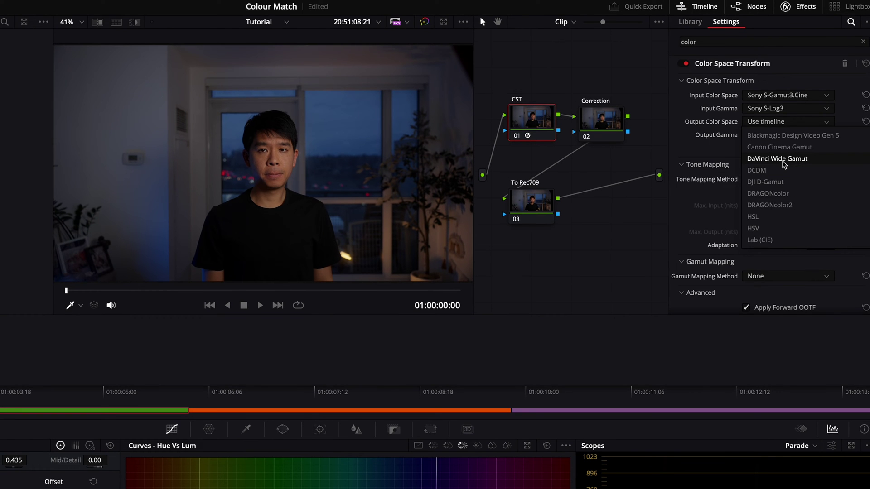
pyautogui.scroll(-5, 795, 172)
pyautogui.scroll(6, 797, 174)
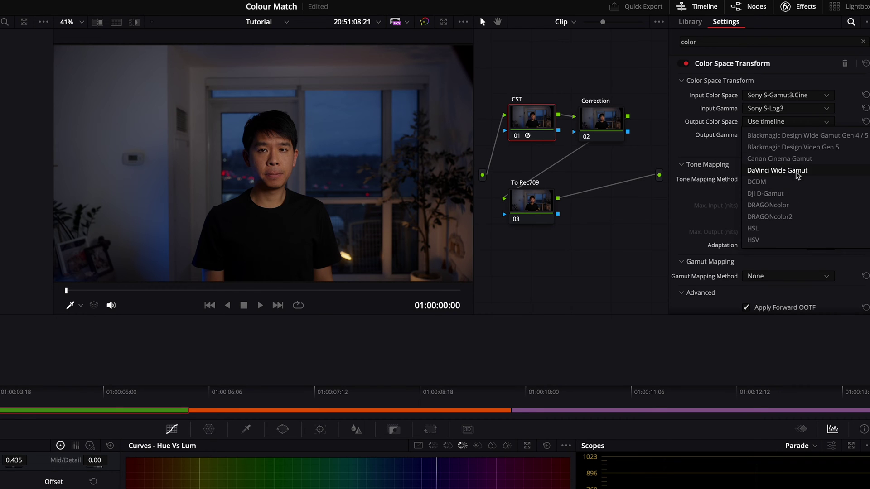
pyautogui.click(790, 170)
pyautogui.click(786, 134)
pyautogui.scroll(-2, 770, 190)
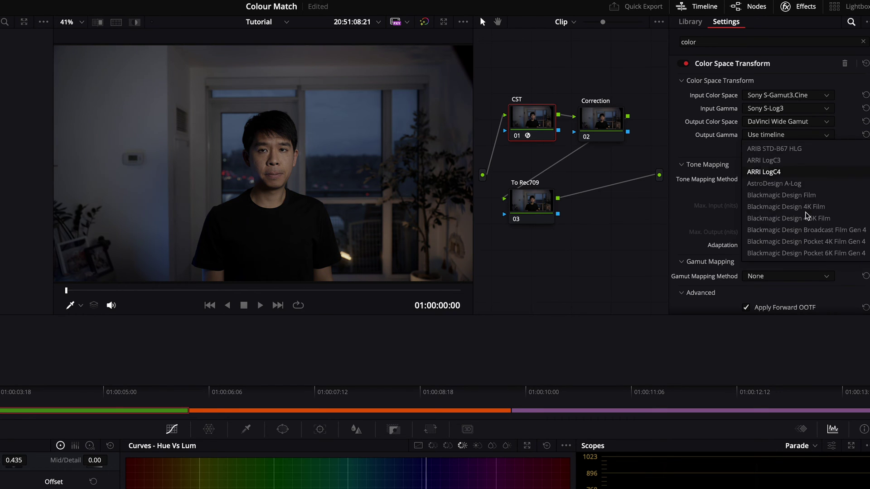
pyautogui.scroll(-8, 770, 190)
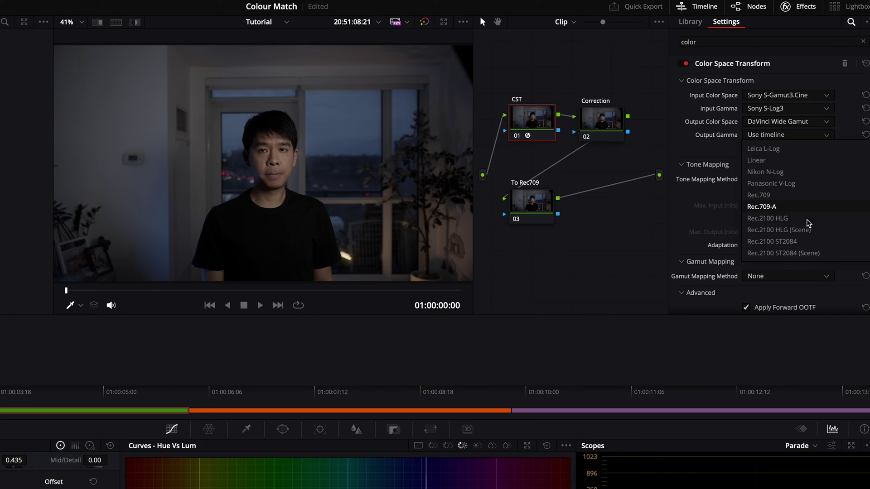
pyautogui.click(806, 220)
pyautogui.click(789, 127)
pyautogui.click(276, 171)
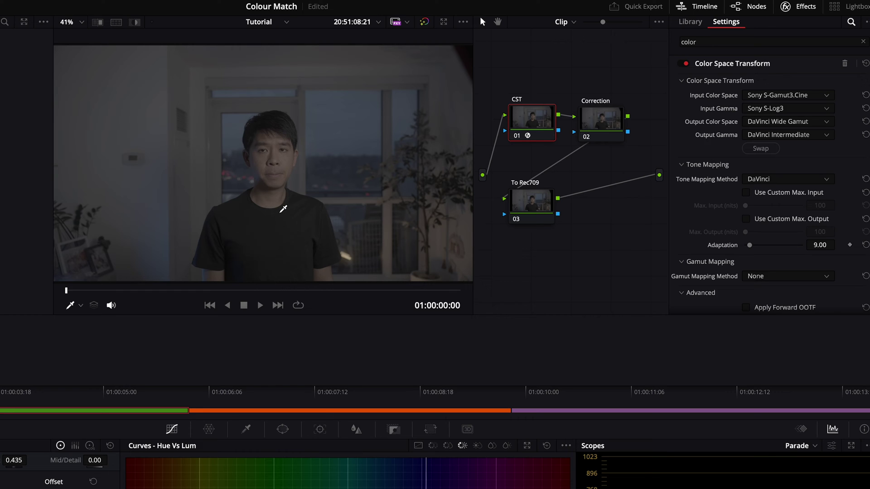
# Disable the Correction node and select the To Rec709 node.
pyautogui.moveTo(600, 120); pyautogui.dragTo(607, 119)
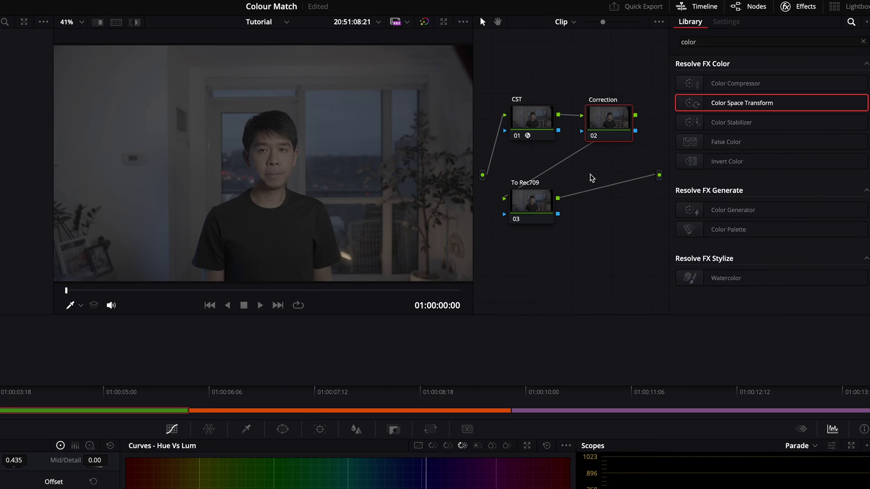
pyautogui.hotkey('ctrl', 'd')
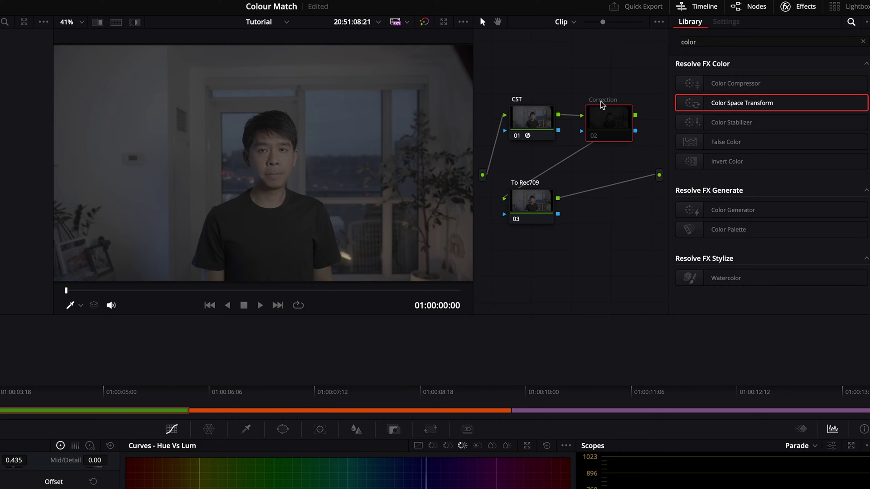
pyautogui.click(529, 207)
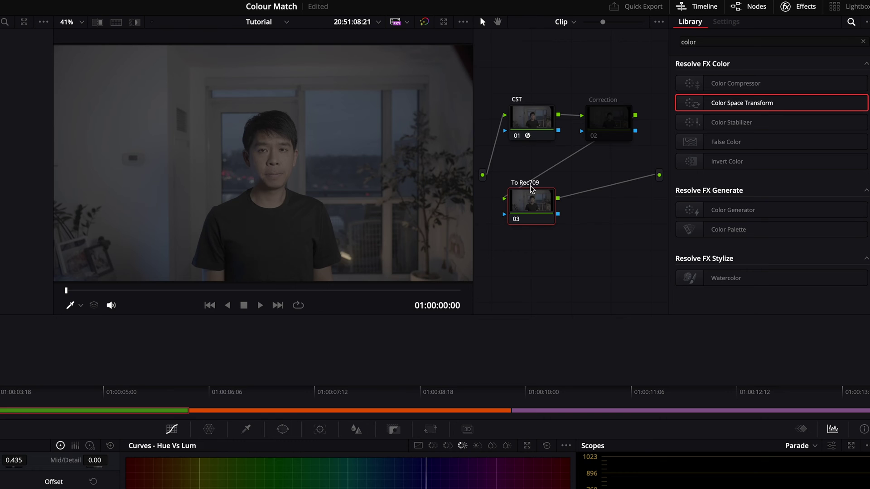
# Apply Color Space Transform to the To Rec709 node and set its input color space to DaVinci Wide Gamut.
pyautogui.moveTo(844, 103); pyautogui.dragTo(535, 204)
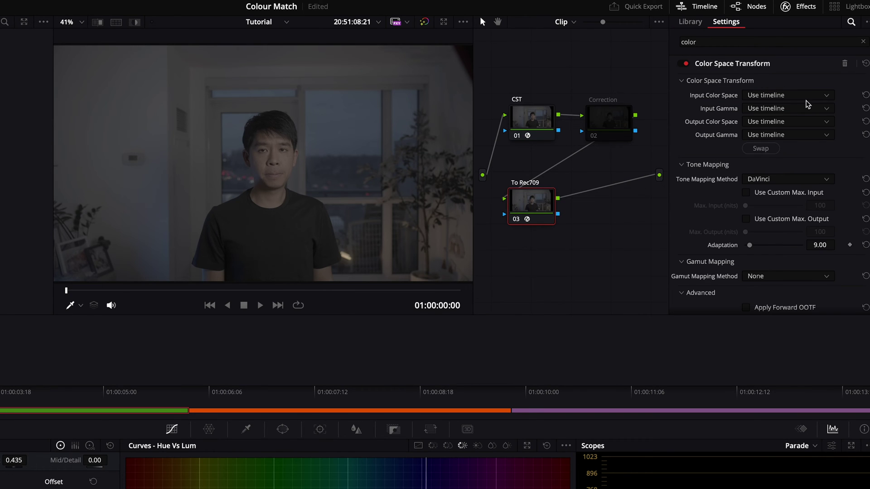
pyautogui.click(779, 96)
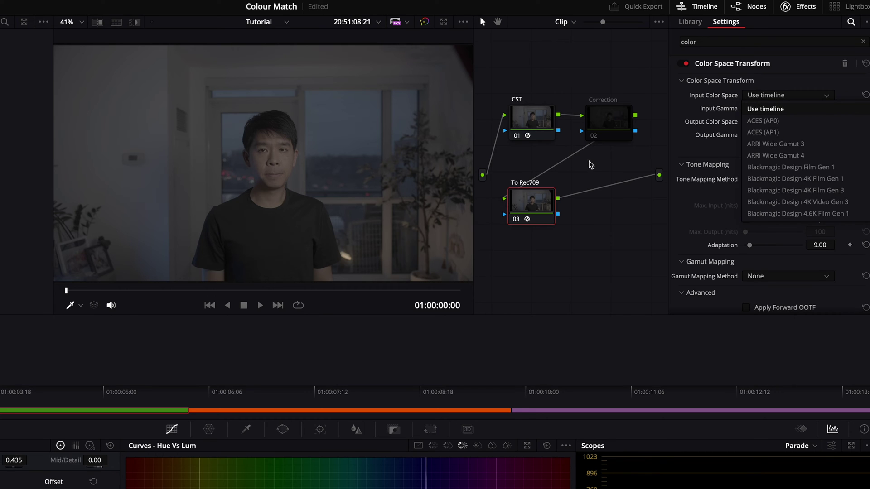
pyautogui.click(537, 124)
pyautogui.click(537, 123)
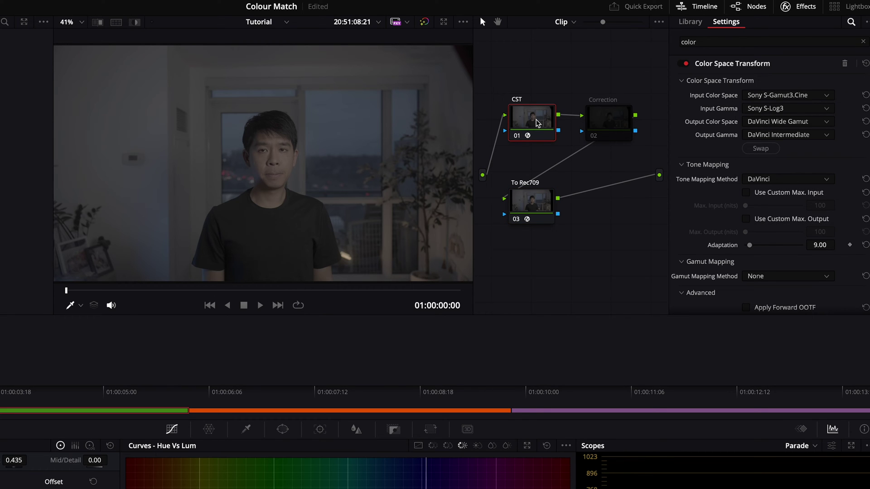
pyautogui.click(527, 202)
pyautogui.click(782, 96)
pyautogui.scroll(-6, 819, 189)
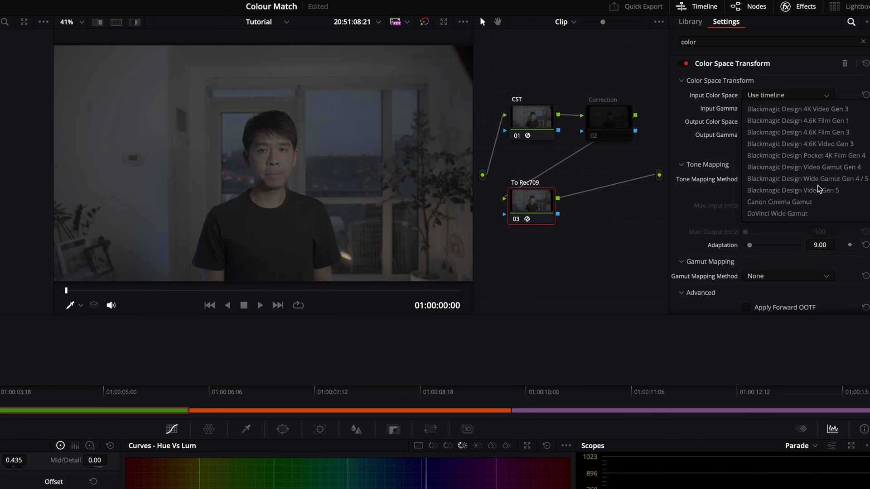
pyautogui.scroll(5, 818, 189)
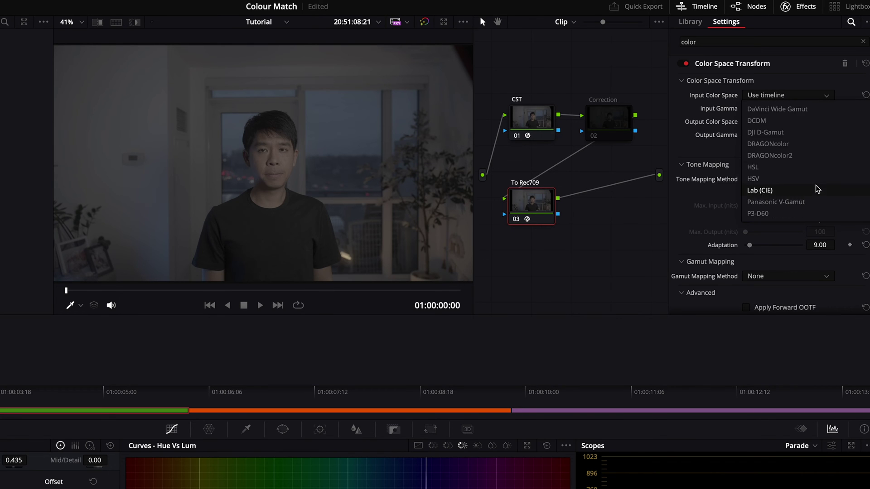
pyautogui.click(793, 138)
# Set the To Rec709 node's input gamma to DaVinci Intermediate.
pyautogui.click(777, 109)
pyautogui.scroll(-5, 798, 195)
pyautogui.scroll(-2, 798, 195)
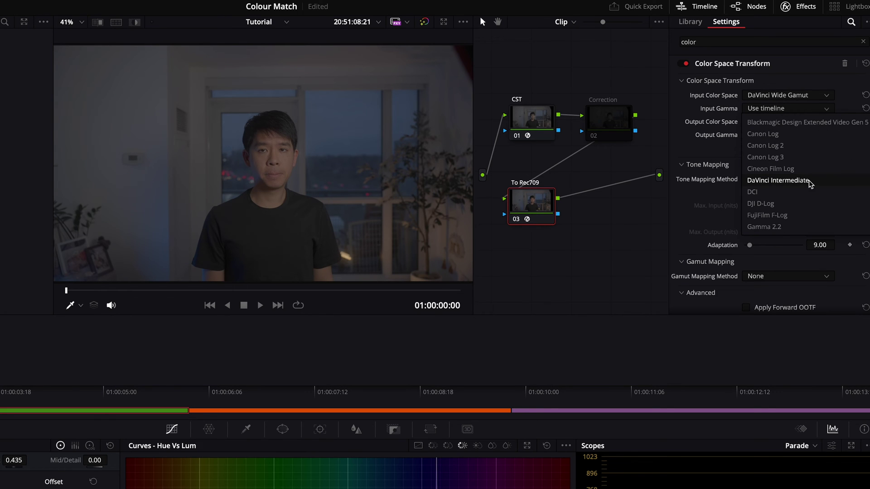
pyautogui.click(808, 181)
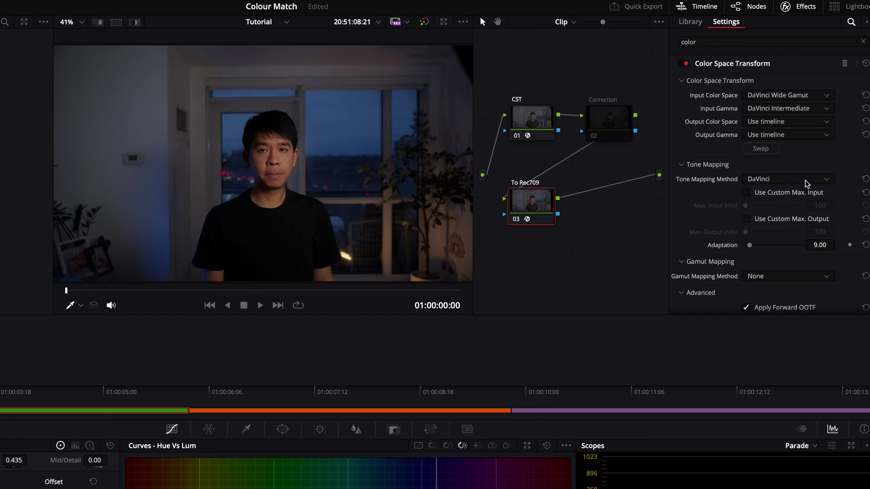
# Set the To Rec709 node's output color space to Rec.709 and its output gamma to Gamma 2.4.
pyautogui.click(775, 122)
pyautogui.scroll(-10, 798, 202)
pyautogui.scroll(-2, 801, 207)
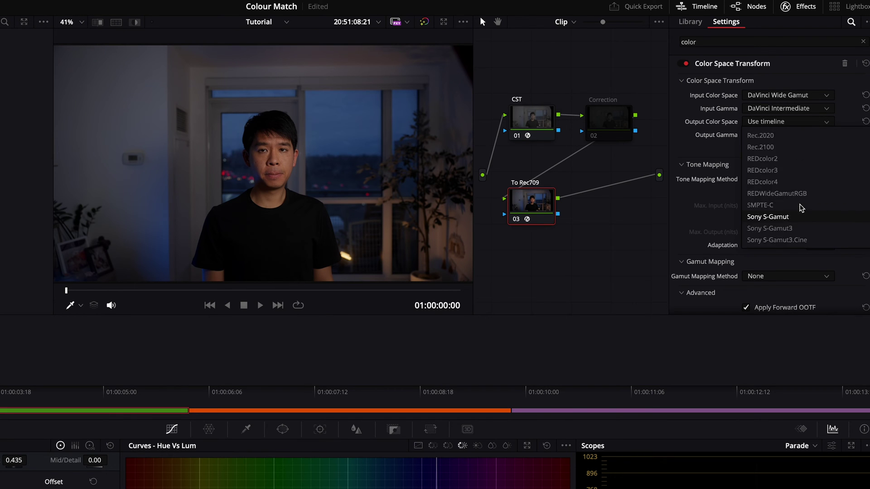
pyautogui.click(776, 135)
pyautogui.click(777, 135)
pyautogui.scroll(-5, 797, 199)
pyautogui.click(800, 231)
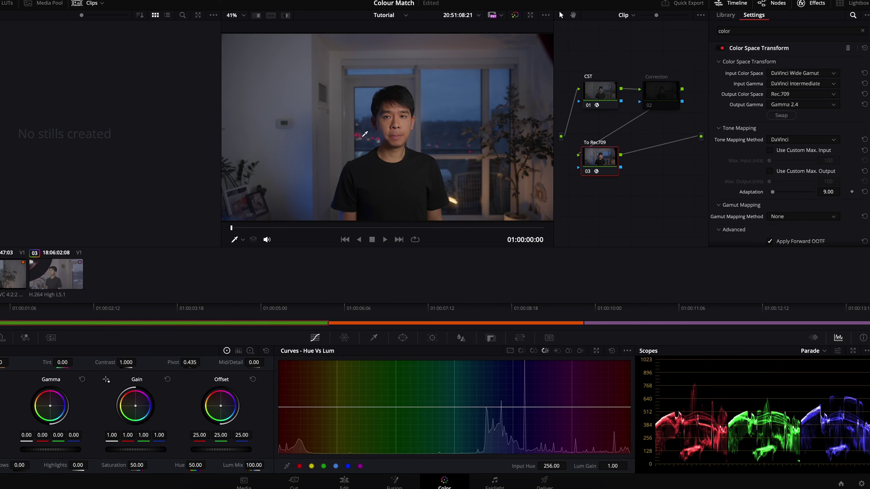
# Grab a still of the graded first clip and apply its grade to the second clip, the Canon XF-AVC footage.
pyautogui.rightClick(388, 154)
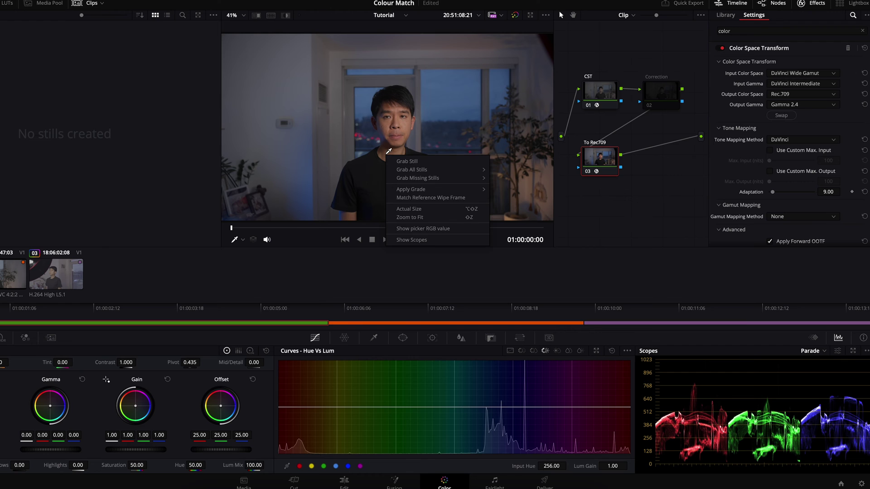
pyautogui.click(410, 162)
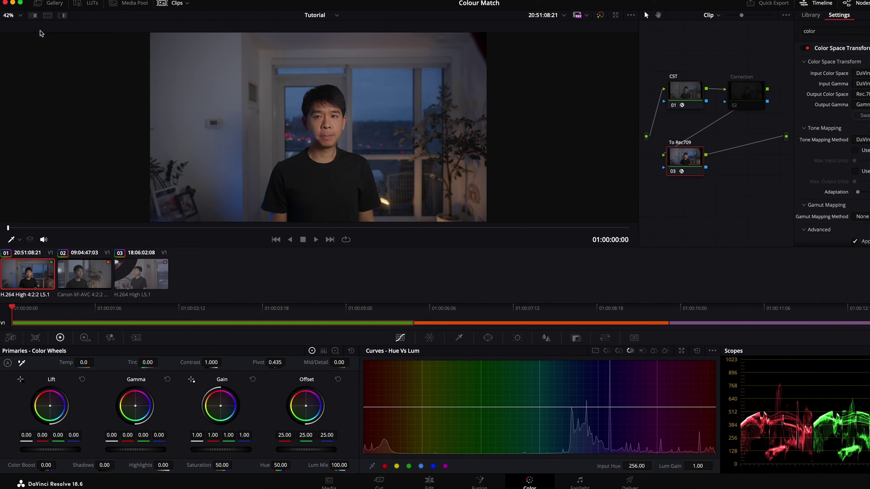
pyautogui.click(50, 3)
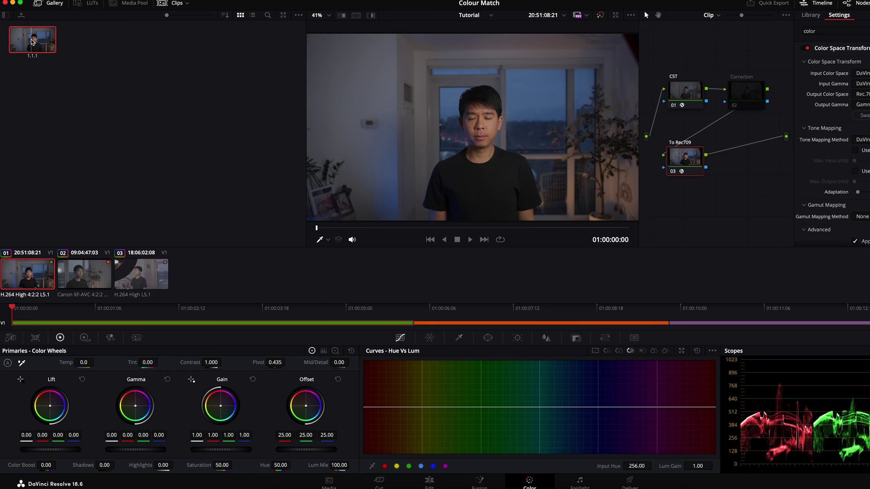
pyautogui.click(88, 280)
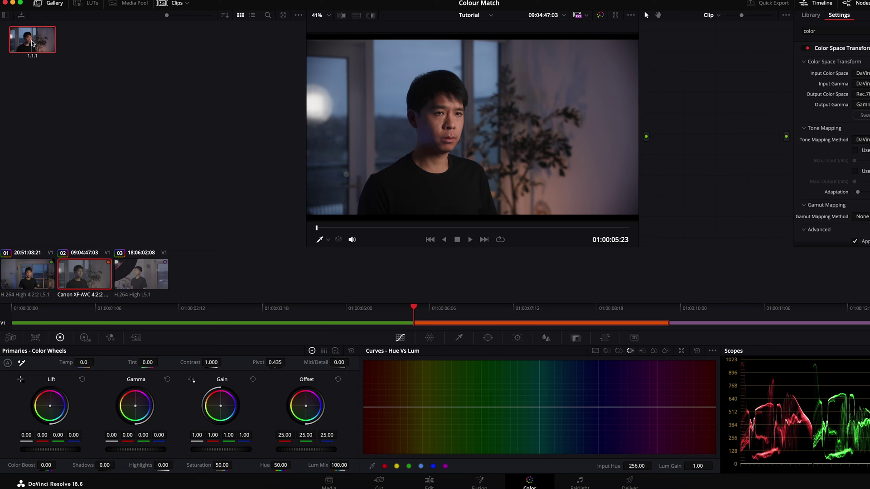
pyautogui.moveTo(31, 43); pyautogui.dragTo(489, 135)
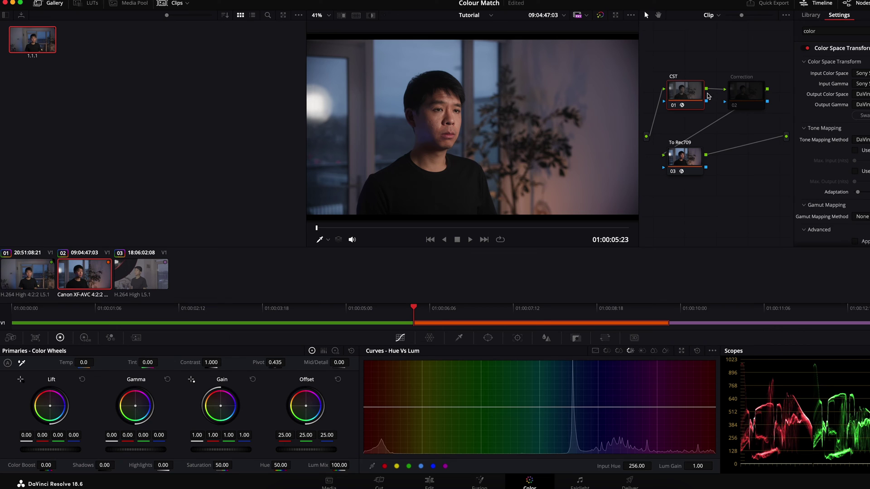
# Set the second clip's CST node to Canon Cinema Gamut input color space and Canon Log 3 input gamma.
pyautogui.click(862, 73)
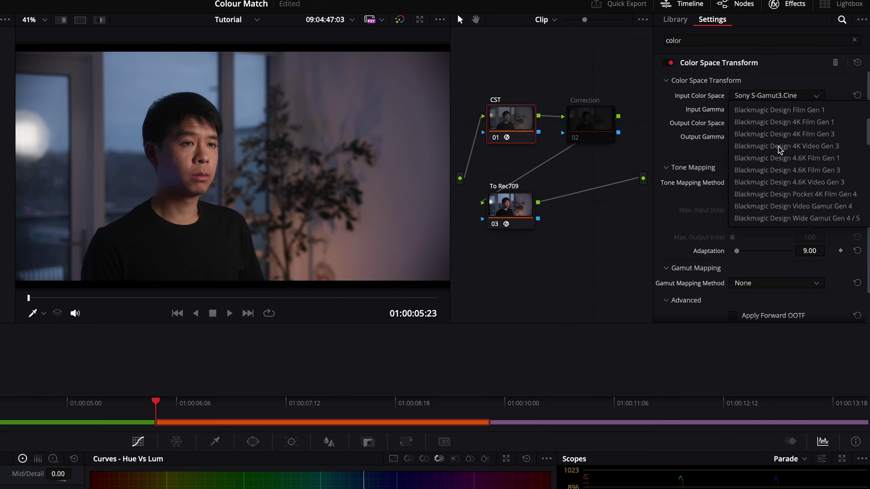
pyautogui.scroll(-3, 779, 150)
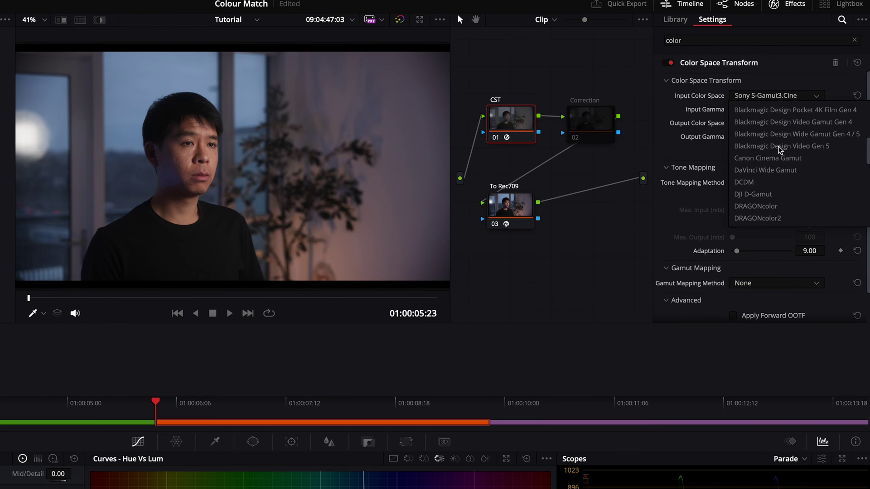
pyautogui.click(792, 159)
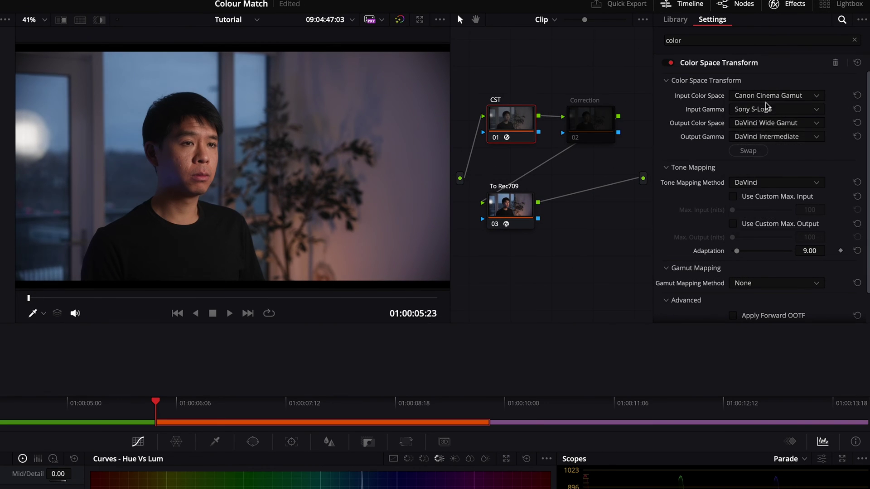
pyautogui.click(767, 111)
pyautogui.scroll(3, 790, 213)
pyautogui.scroll(2, 790, 213)
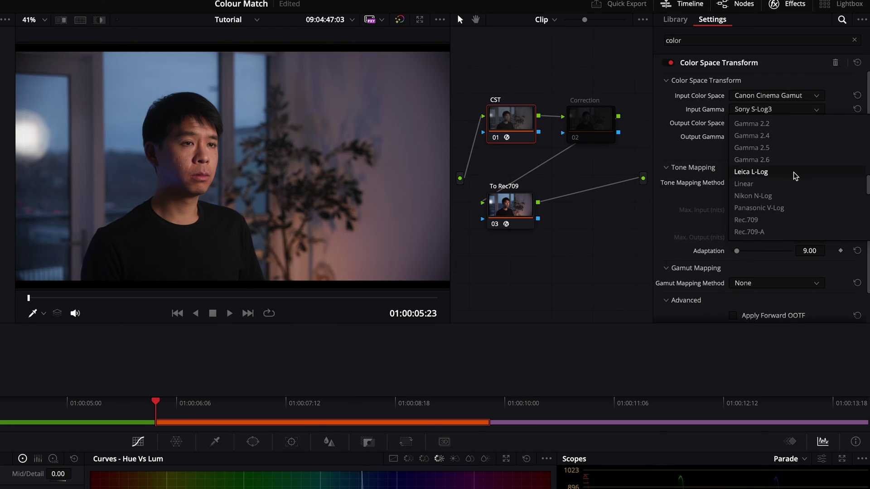
pyautogui.scroll(5, 795, 176)
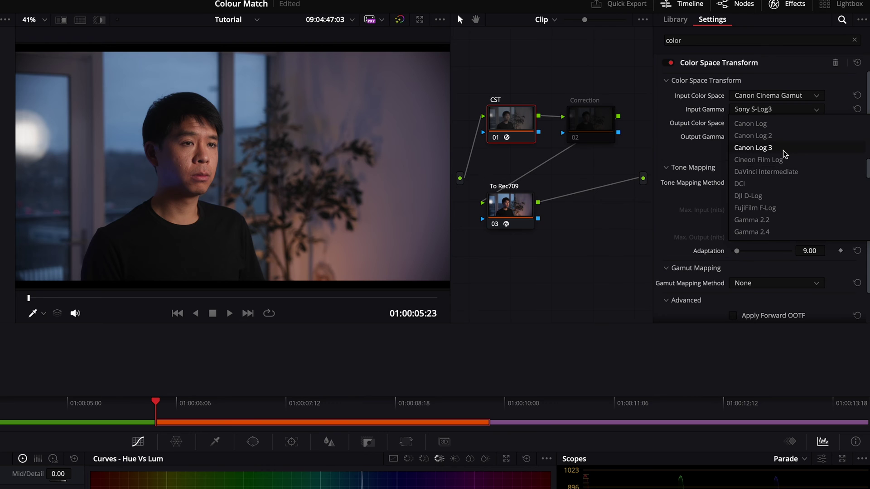
pyautogui.click(779, 152)
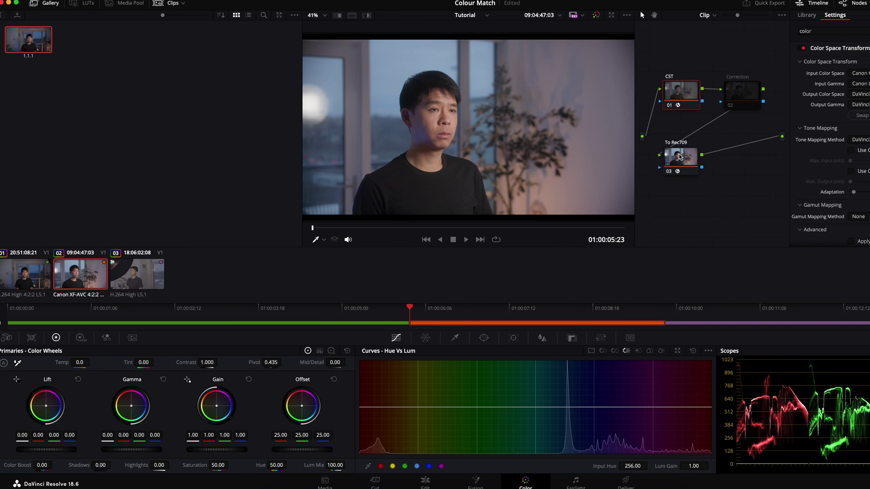
# Check the second clip's To Rec709 node and compare the first and second clips by switching between them.
pyautogui.click(511, 206)
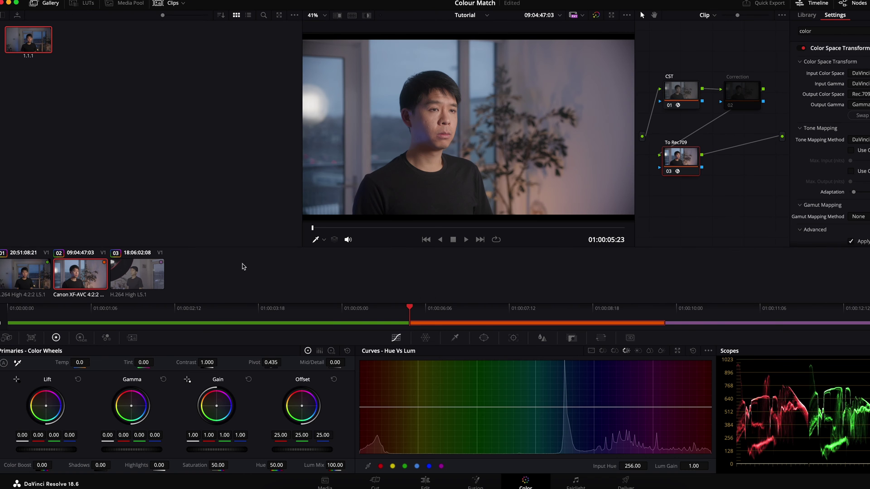
pyautogui.click(36, 273)
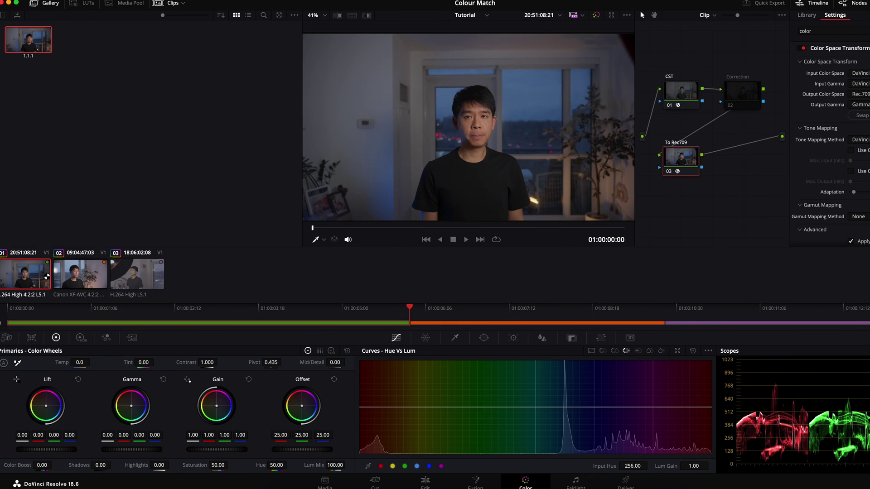
pyautogui.click(105, 277)
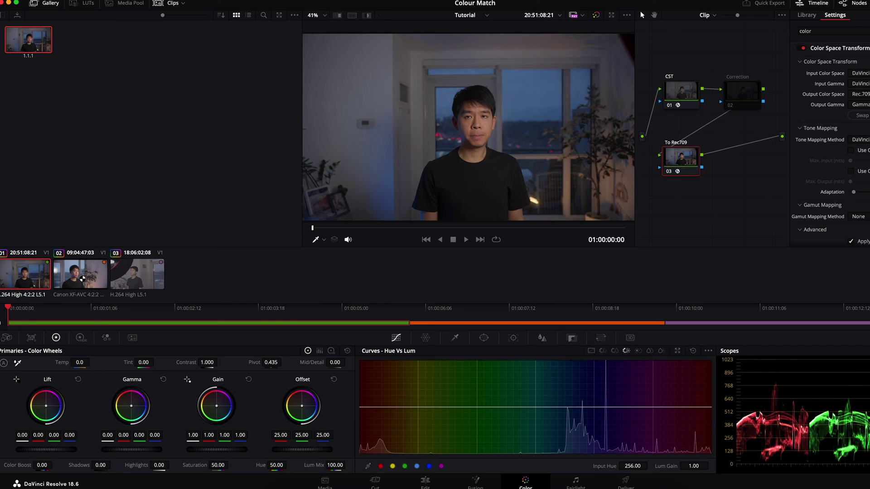
pyautogui.click(26, 277)
pyautogui.click(68, 278)
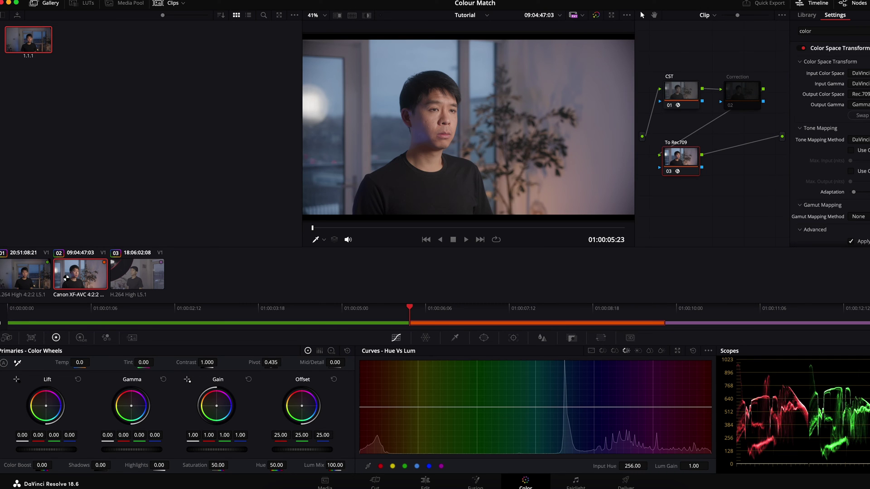
pyautogui.click(36, 279)
pyautogui.click(70, 275)
pyautogui.click(33, 275)
pyautogui.click(69, 275)
pyautogui.click(26, 283)
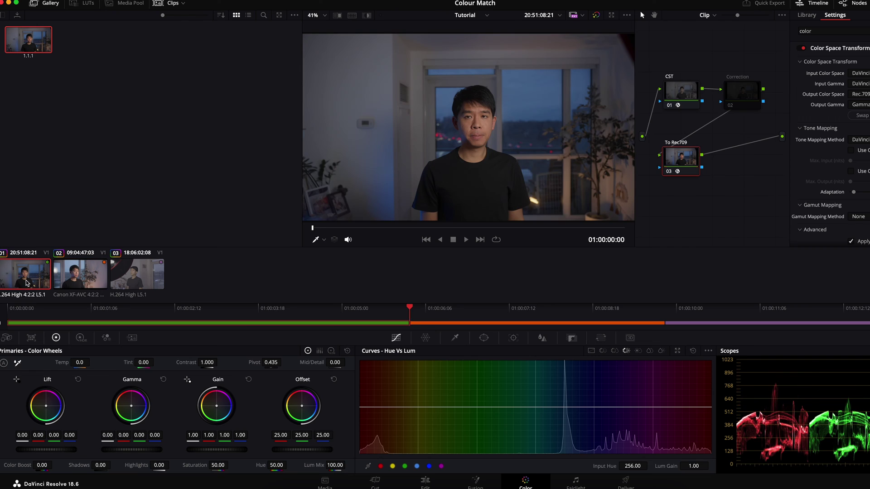
pyautogui.click(85, 279)
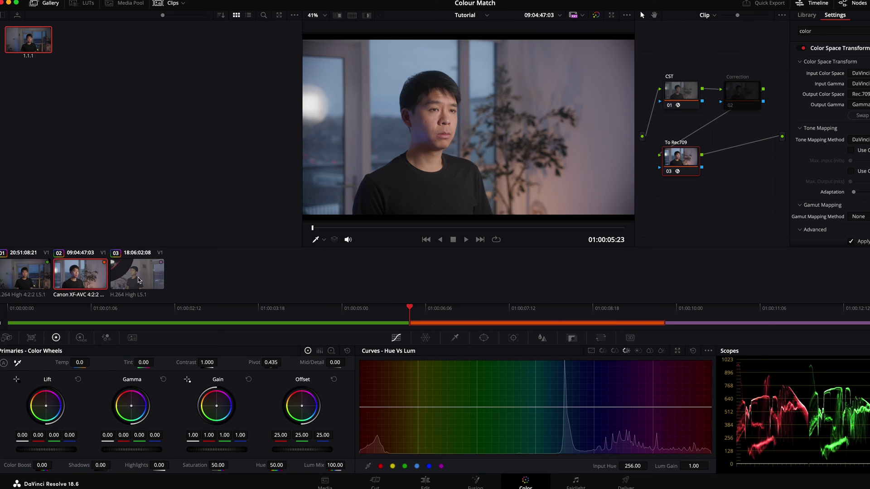
# Apply the still's grade to the third clip and set its CST node's input color space to Rec.2020.
pyautogui.click(139, 279)
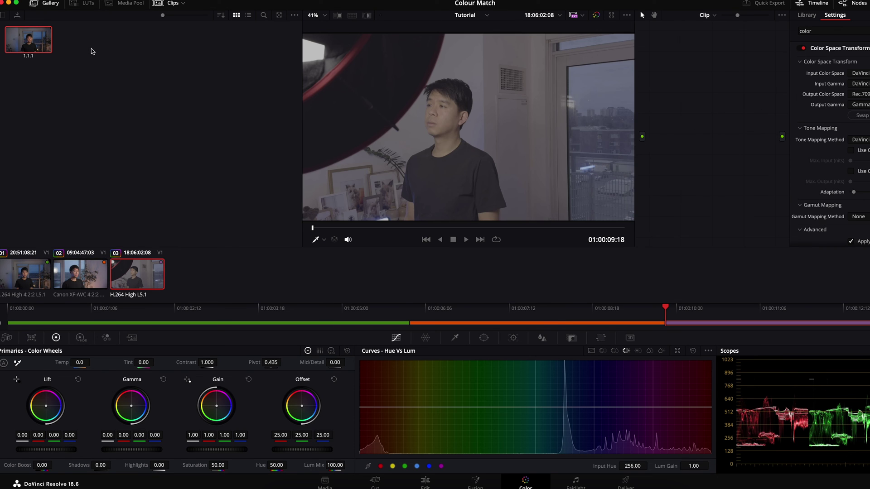
pyautogui.middleClick(45, 52)
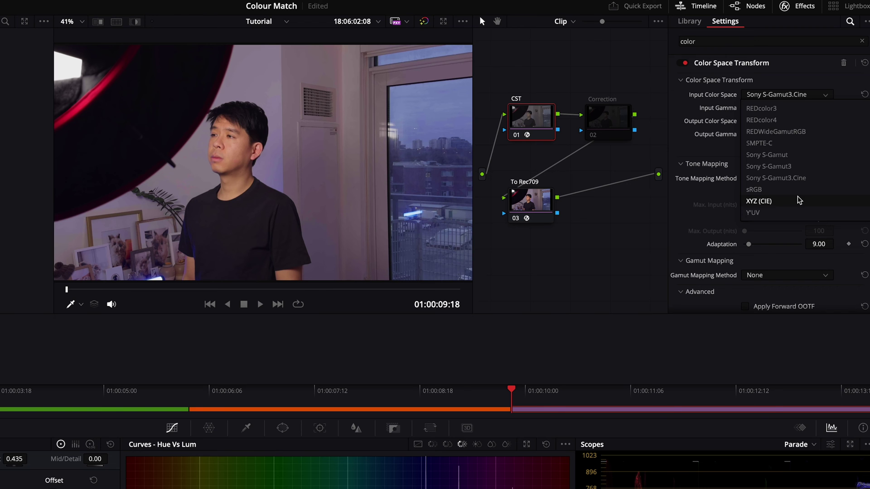
pyautogui.scroll(5, 867, 111)
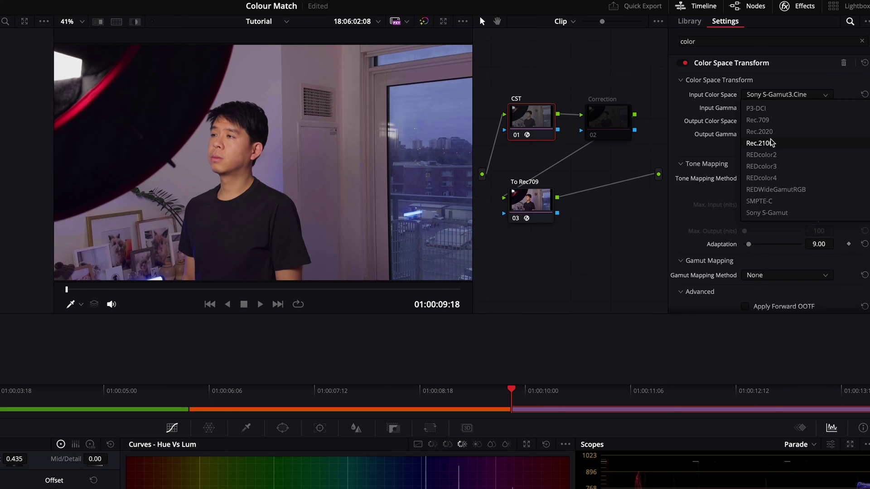
pyautogui.click(769, 132)
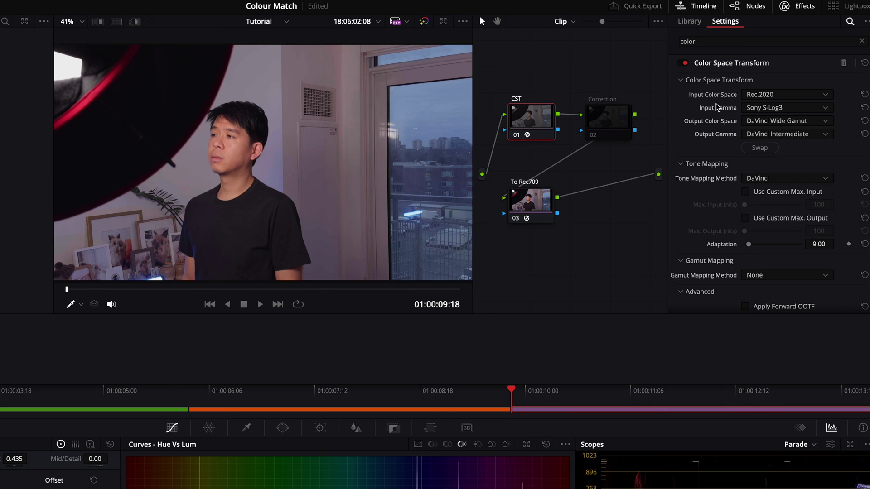
# Set the third clip's CST node input gamma to Apple Log.
pyautogui.click(771, 108)
pyautogui.scroll(10, 787, 140)
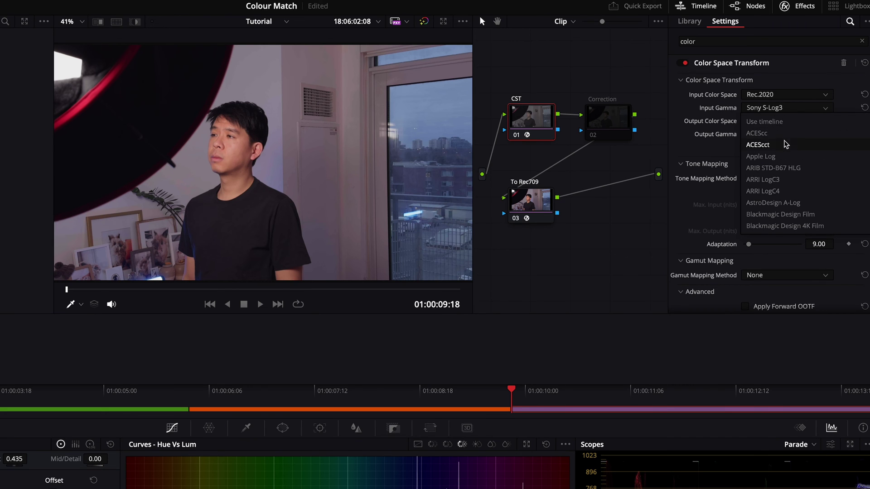
pyautogui.click(790, 156)
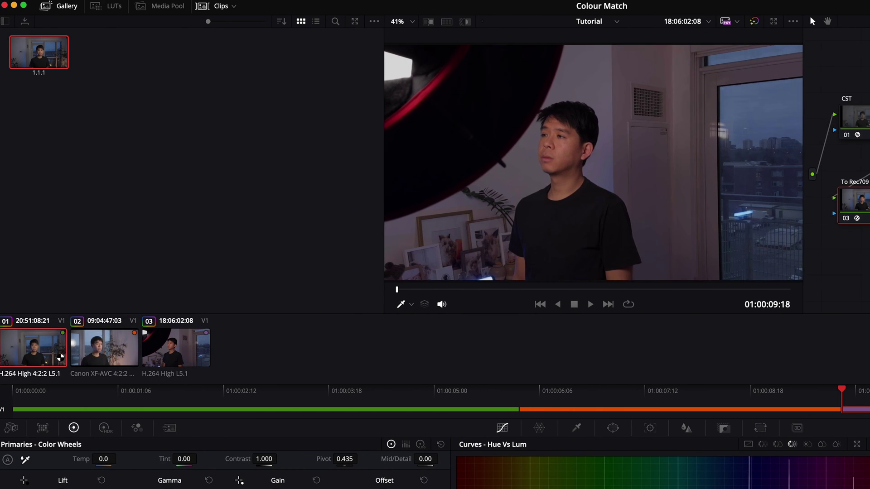
# Compare the converted color and exposure of all three clips by switching between them.
pyautogui.click(33, 348)
pyautogui.click(104, 348)
pyautogui.click(174, 353)
pyautogui.click(113, 356)
pyautogui.click(49, 357)
pyautogui.click(108, 354)
pyautogui.click(158, 353)
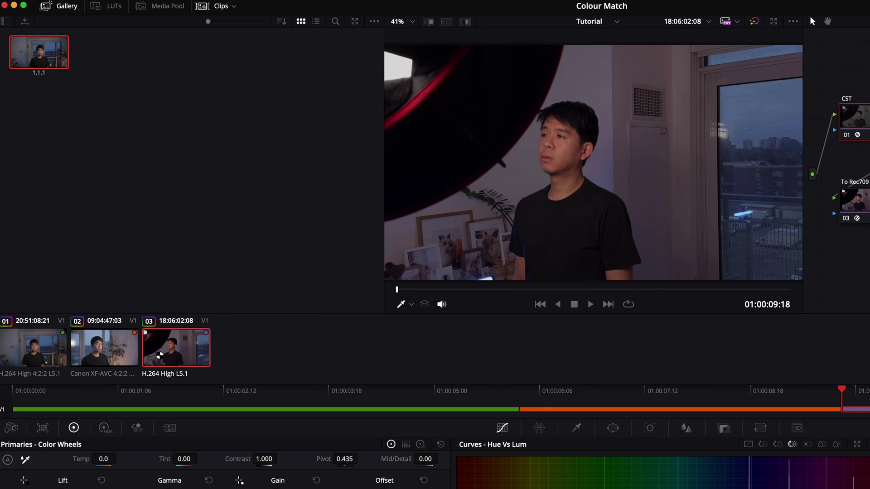
pyautogui.click(78, 352)
pyautogui.click(33, 351)
pyautogui.click(128, 355)
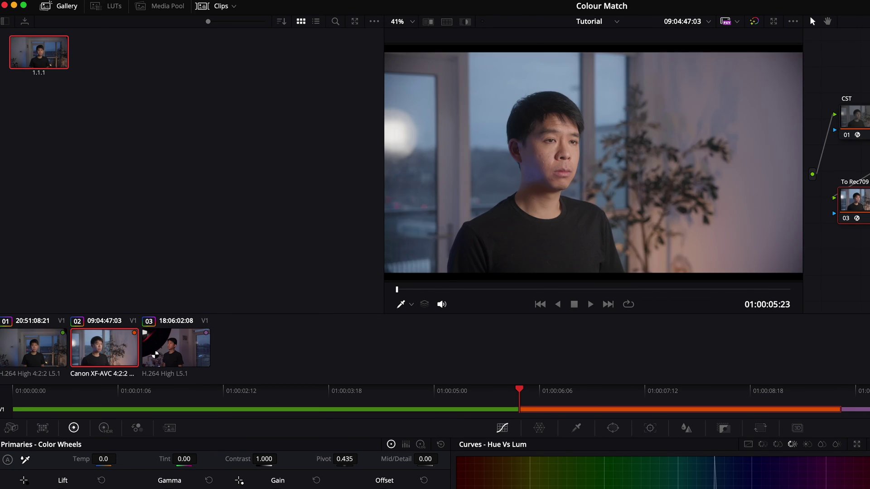
pyautogui.click(157, 355)
pyautogui.click(56, 352)
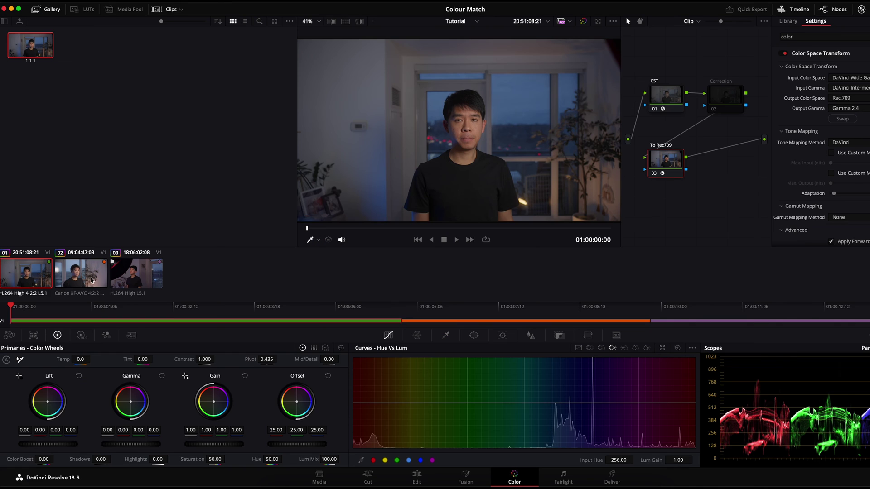
# Wipe the second clip against the gallery still, placing the split between the two faces.
pyautogui.click(92, 281)
pyautogui.scroll(-1, 507, 117)
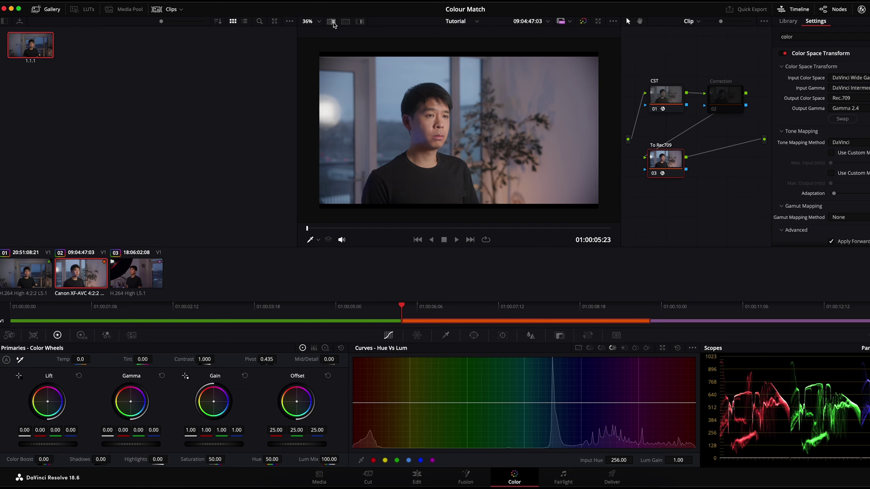
pyautogui.click(332, 23)
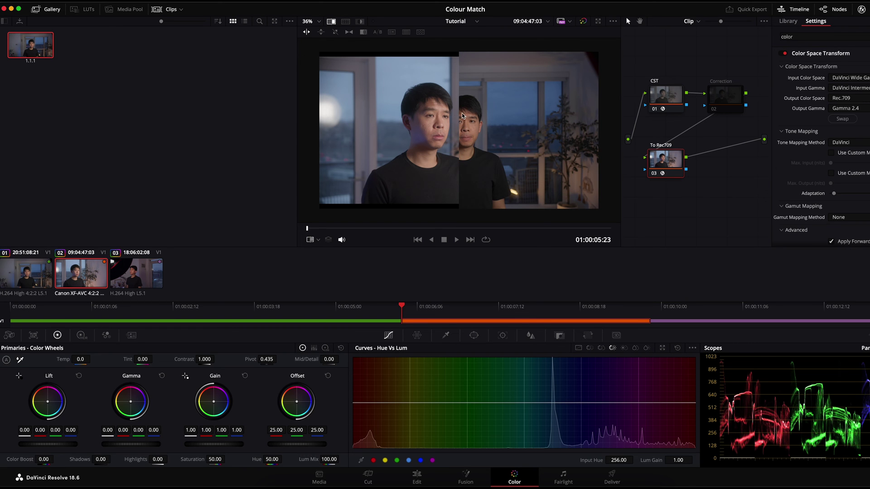
pyautogui.moveTo(458, 112); pyautogui.dragTo(454, 130)
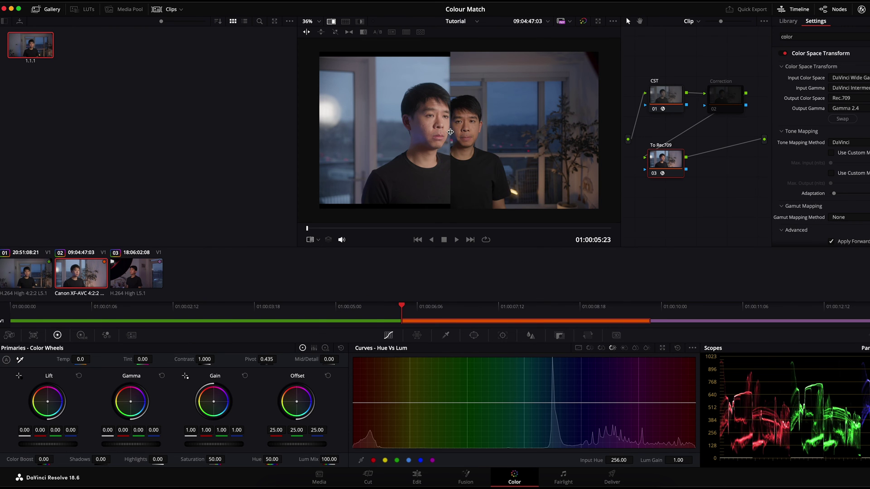
# Enable the second clip's Correction node and match the clip to the still with offset 19.60, gain 0.98 and a slightly higher saturation.
pyautogui.click(723, 96)
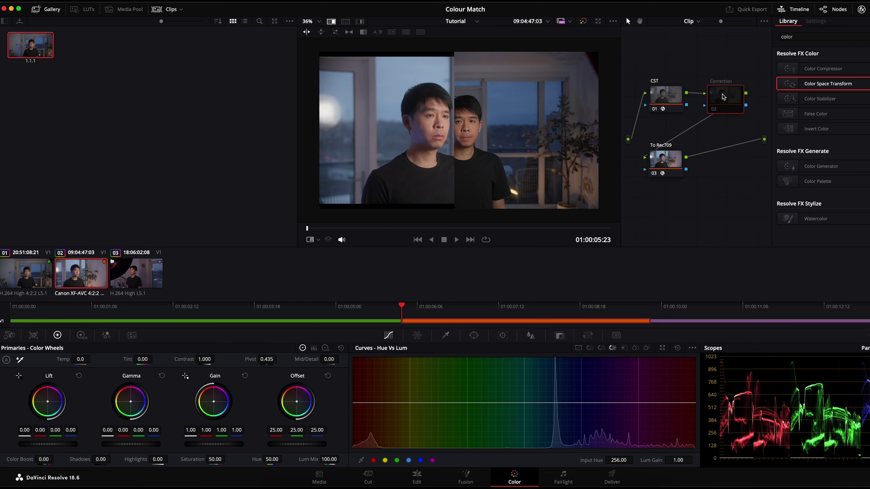
pyautogui.hotkey('ctrl', 'd')
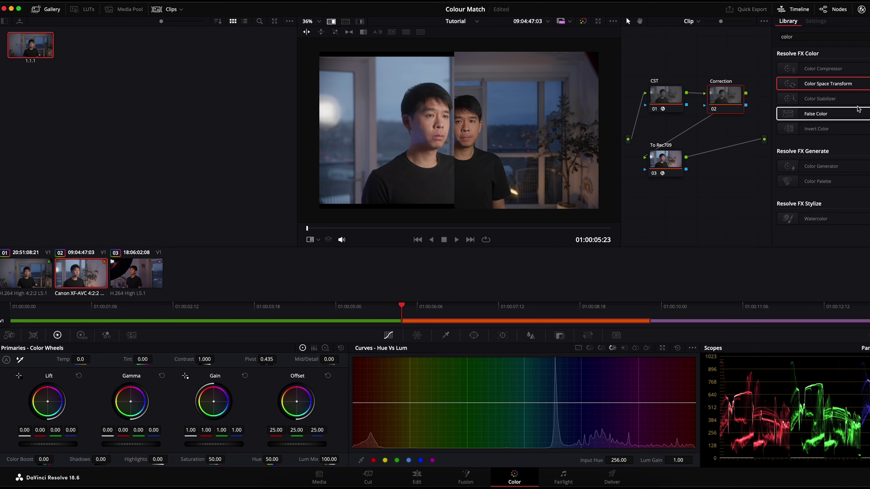
pyautogui.moveTo(297, 444)
pyautogui.mouseDown()
pyautogui.moveTo(272, 447)
pyautogui.moveTo(295, 448)
pyautogui.mouseUp()
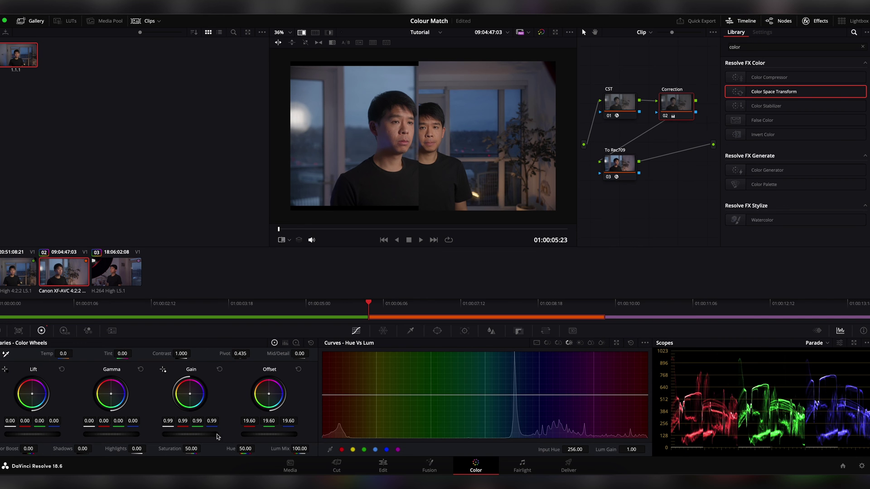
pyautogui.moveTo(195, 436); pyautogui.dragTo(192, 436)
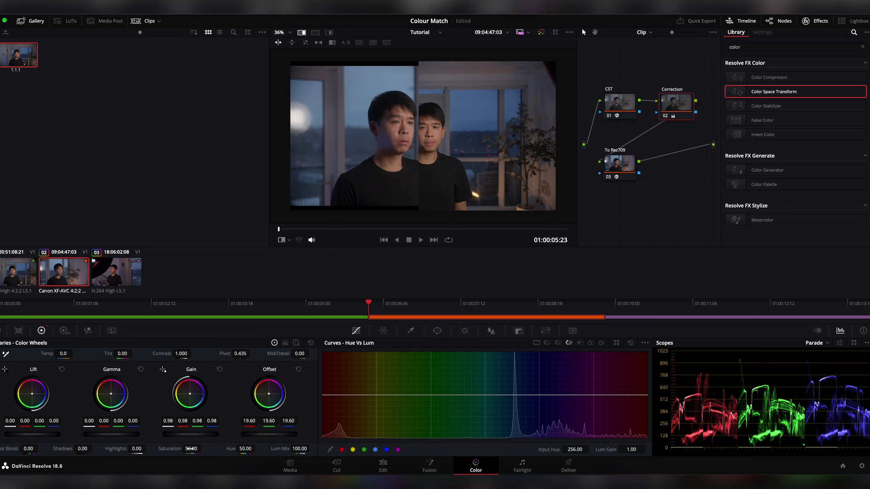
pyautogui.moveTo(191, 448); pyautogui.dragTo(203, 449)
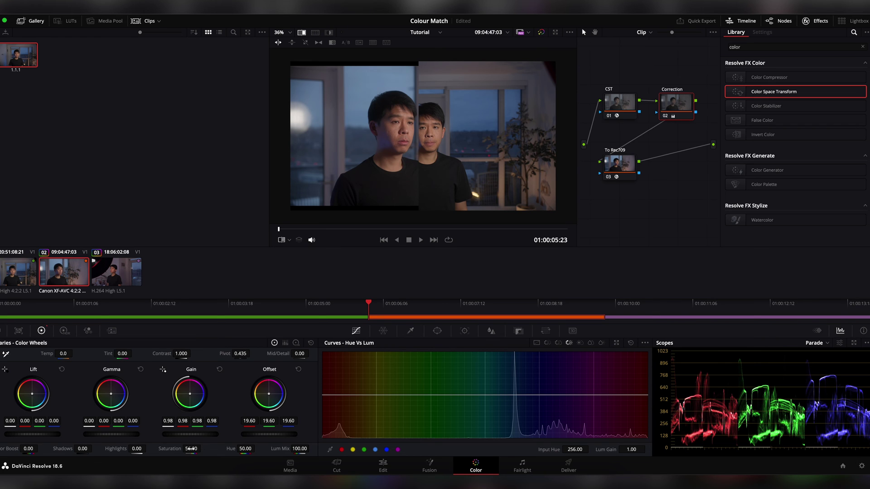
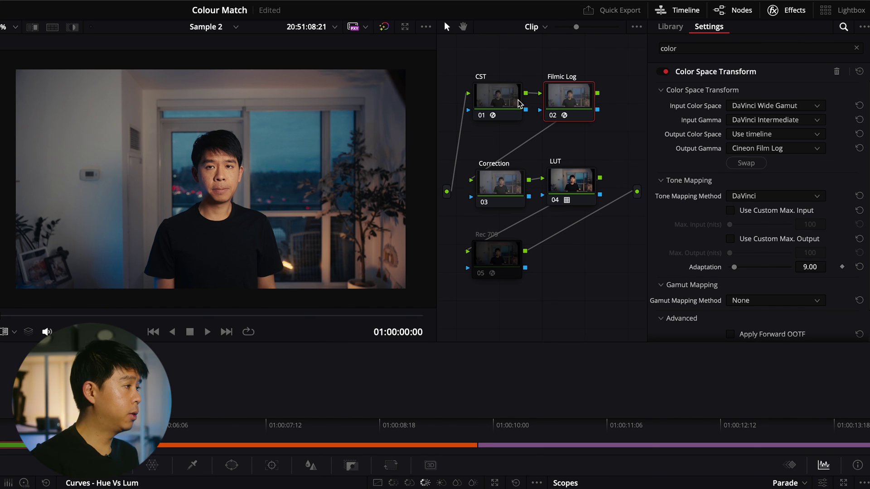
# Check the first clip's CST and Filmic Log node settings in Sample 2 and toggle its LUT node off and on.
pyautogui.click(499, 97)
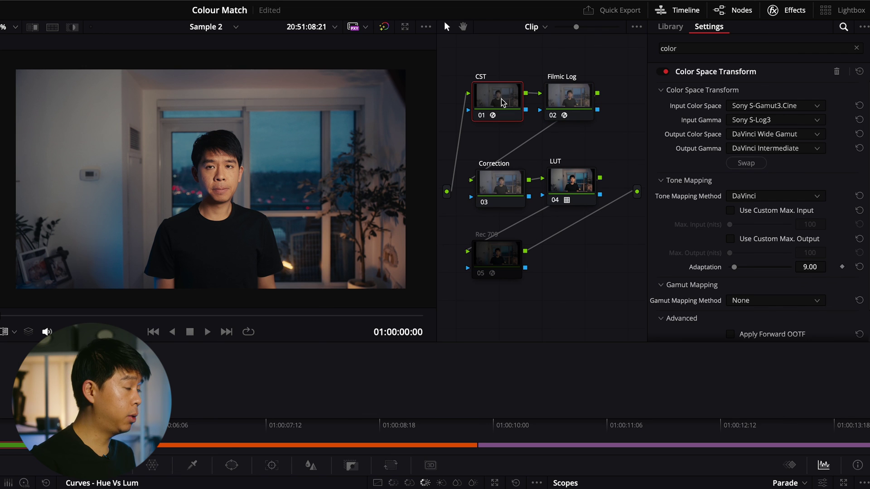
pyautogui.click(564, 97)
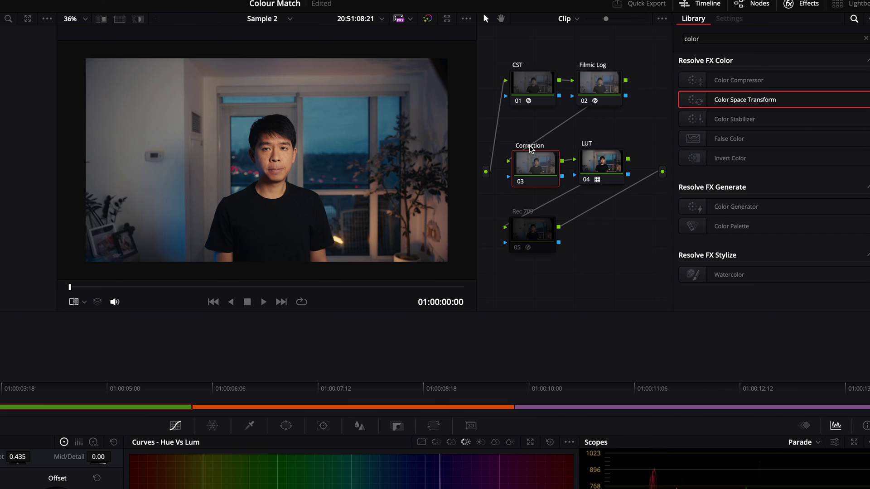
pyautogui.click(597, 162)
pyautogui.hotkey('ctrl', 'd')
pyautogui.hotkey('ctrl', 'd')
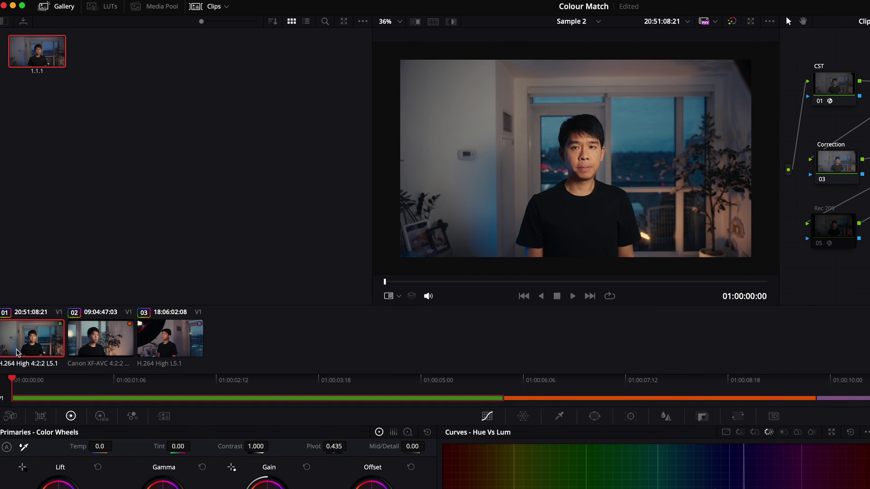
# View the second and third clips of Sample 2 to compare their LUT-graded look with the first clip.
pyautogui.click(81, 350)
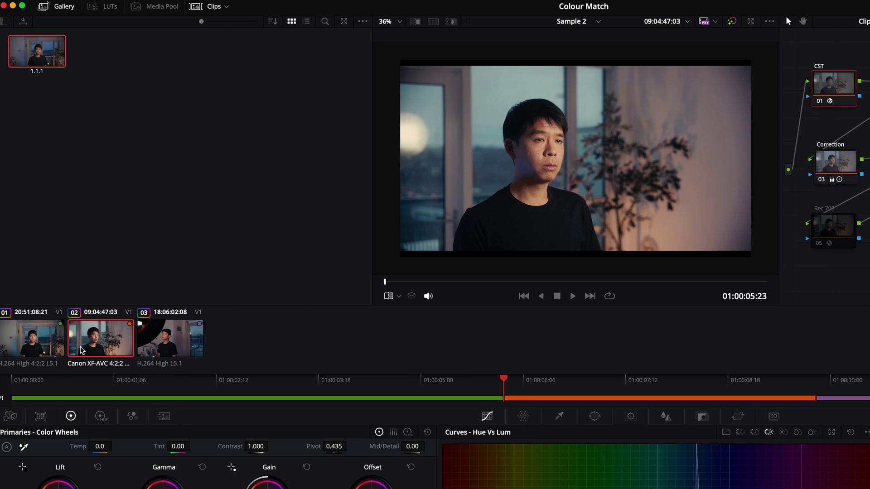
pyautogui.click(147, 349)
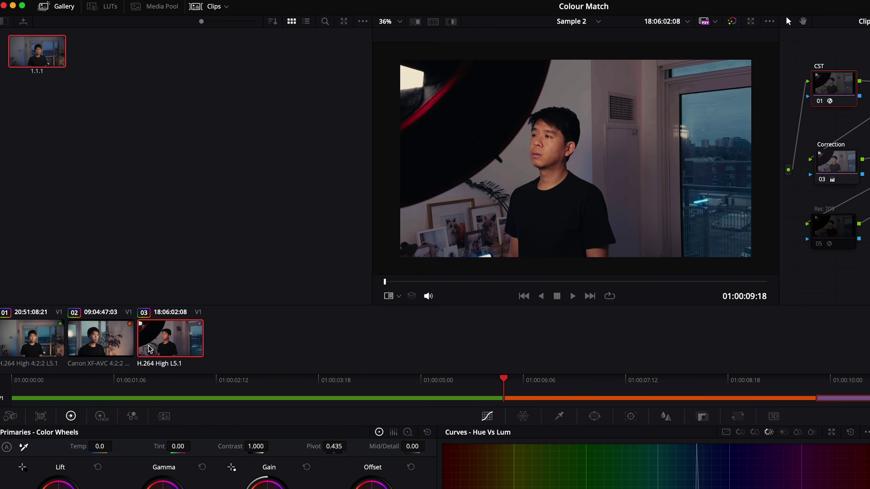